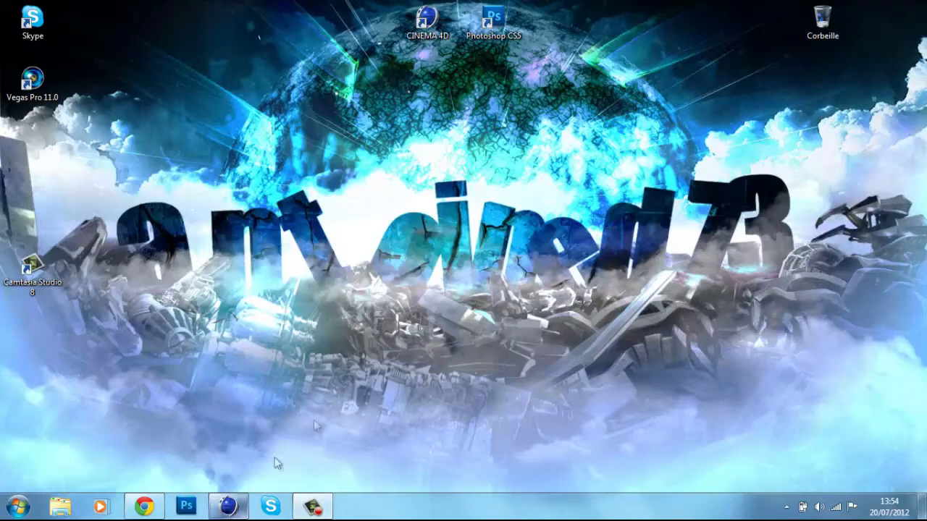
- Switch to Chrome, look over the creator's Facebook page and YouTube channel page, and return to the desktop
{"action": "left_click", "coordinate": [145, 507]}
{"action": "scroll", "coordinate": [334, 302], "scroll_direction": "up", "scroll_amount": 5}
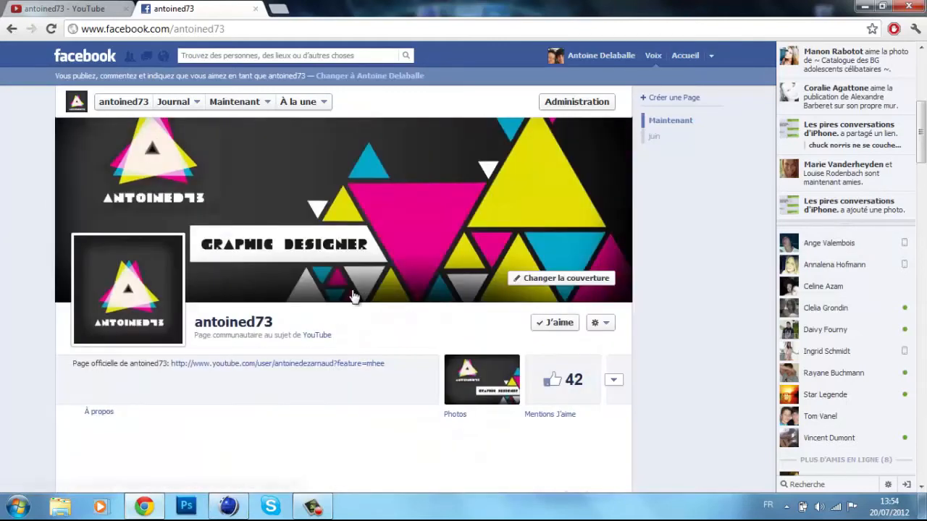
{"action": "scroll", "coordinate": [337, 321], "scroll_direction": "down", "scroll_amount": 2}
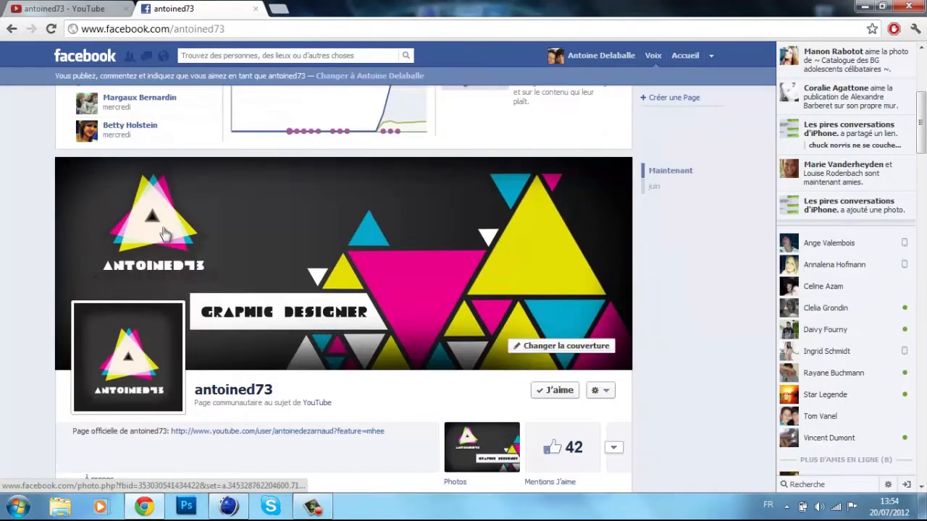
{"action": "left_click", "coordinate": [63, 7]}
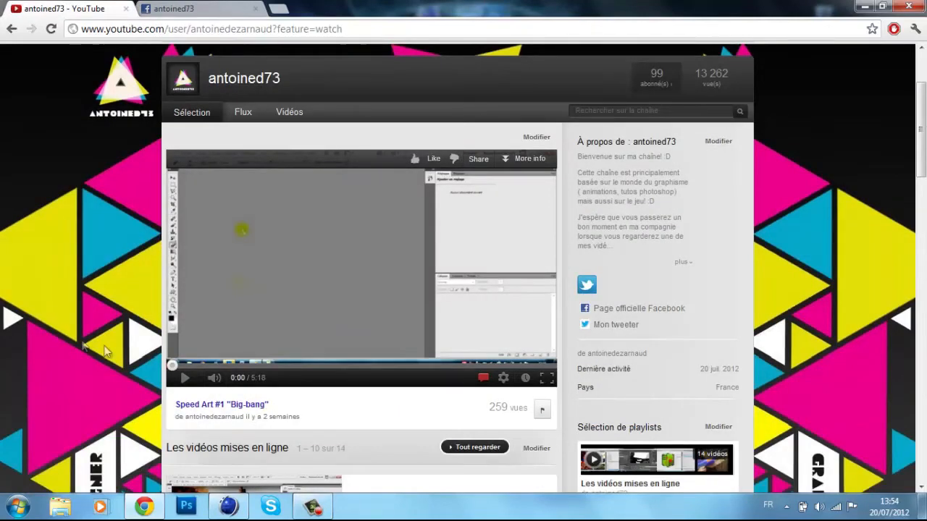
{"action": "scroll", "coordinate": [435, 280], "scroll_direction": "up", "scroll_amount": 2}
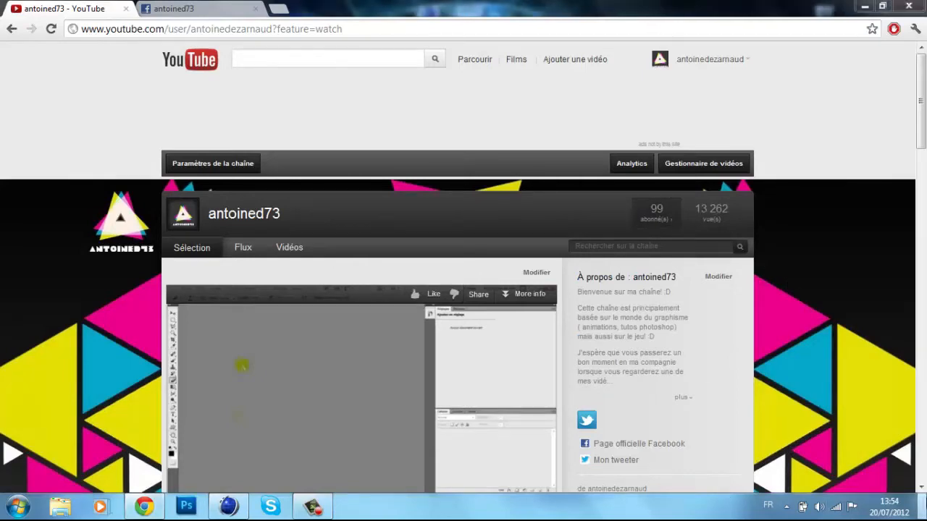
{"action": "left_click", "coordinate": [922, 507]}
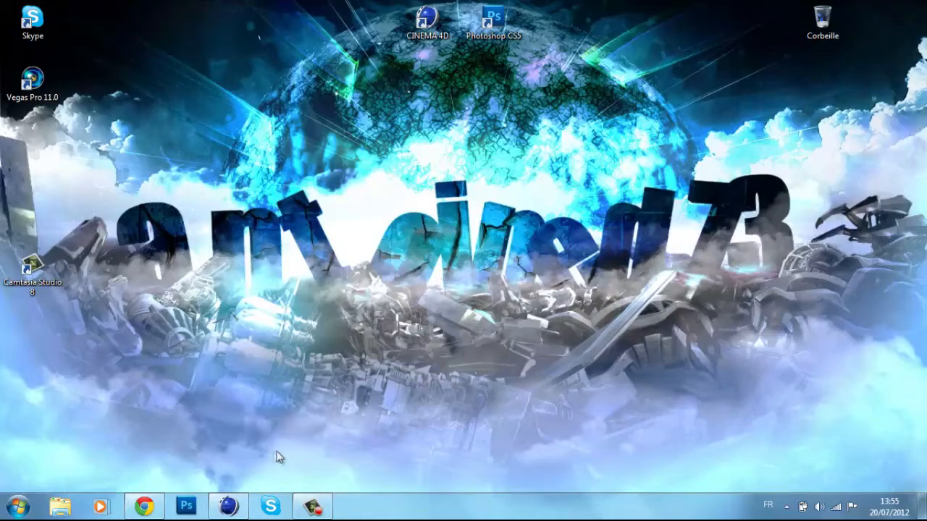
- Switch to CINEMA 4D, add a MoText object and move it to about X -236 cm, Y -133 cm
{"action": "left_click", "coordinate": [229, 507]}
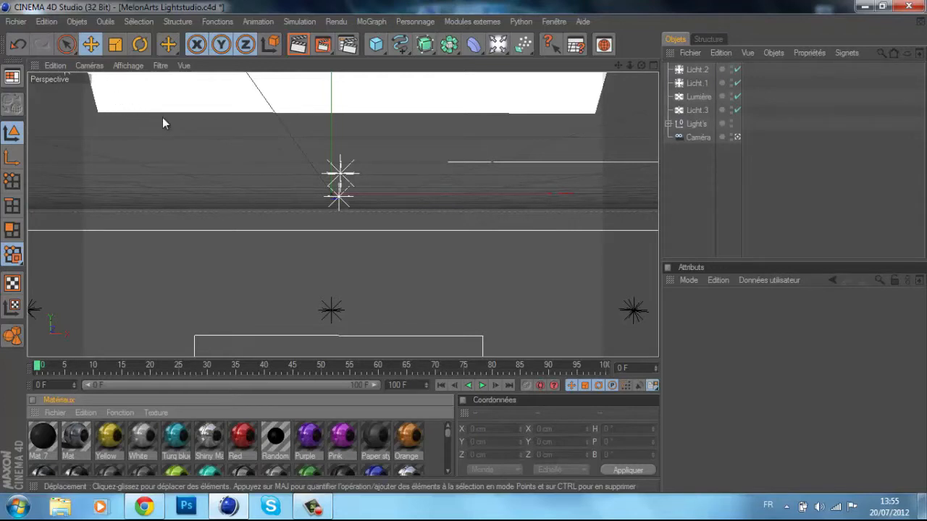
{"action": "scroll", "coordinate": [174, 129], "scroll_direction": "up", "scroll_amount": 1}
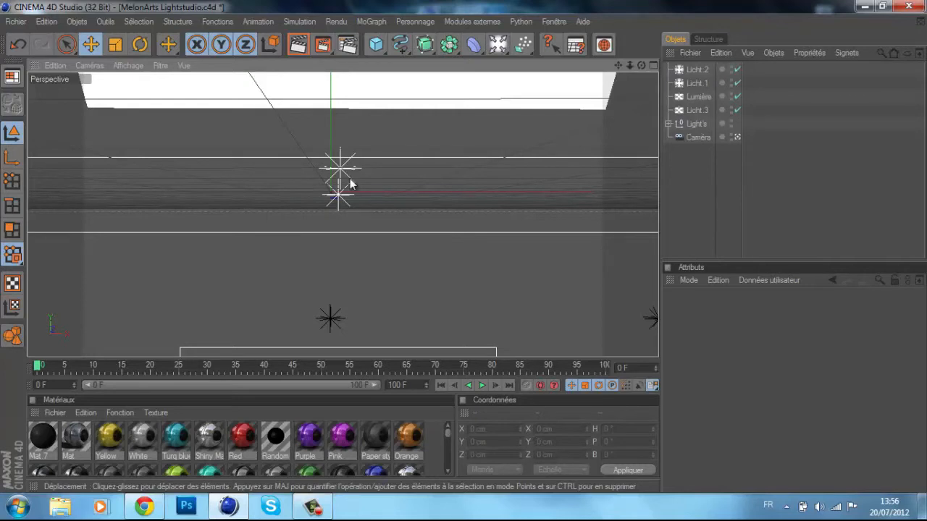
{"action": "left_click", "coordinate": [384, 24]}
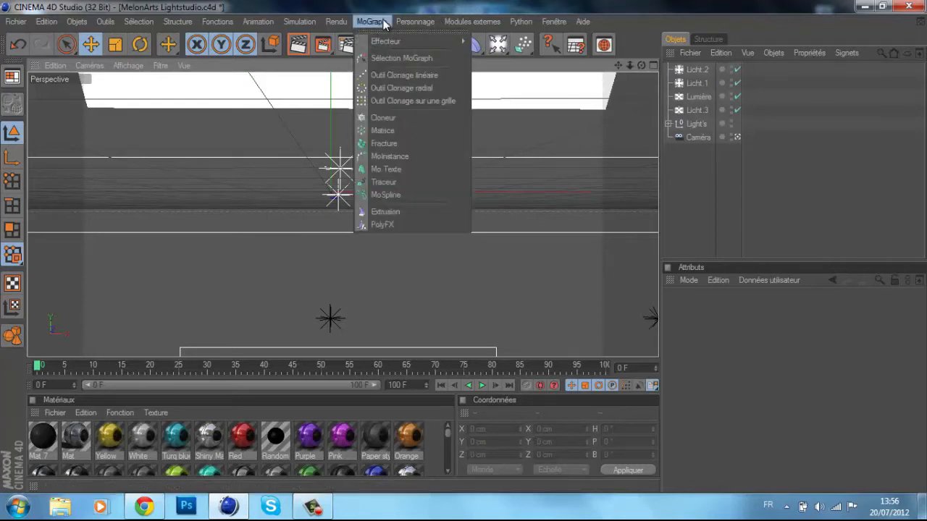
{"action": "left_click", "coordinate": [419, 170]}
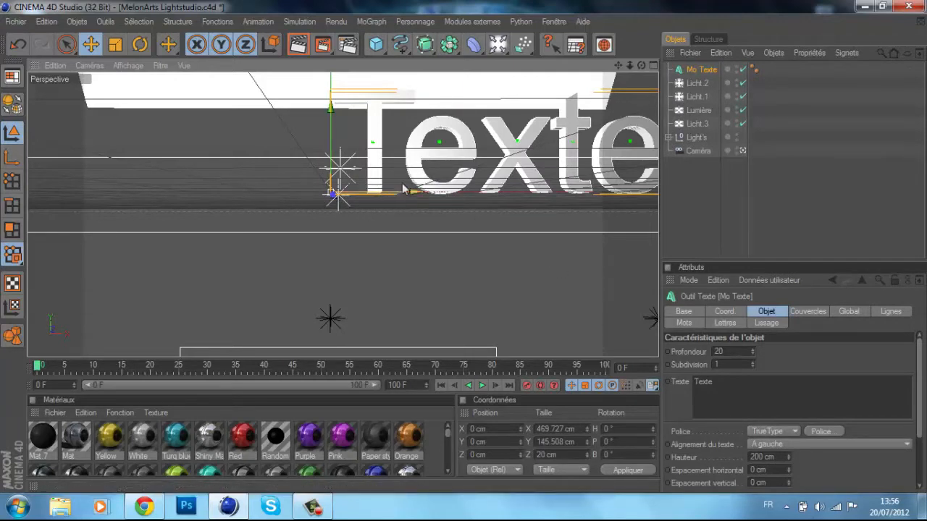
{"action": "left_click_drag", "start_coordinate": [466, 178], "coordinate": [463, 247]}
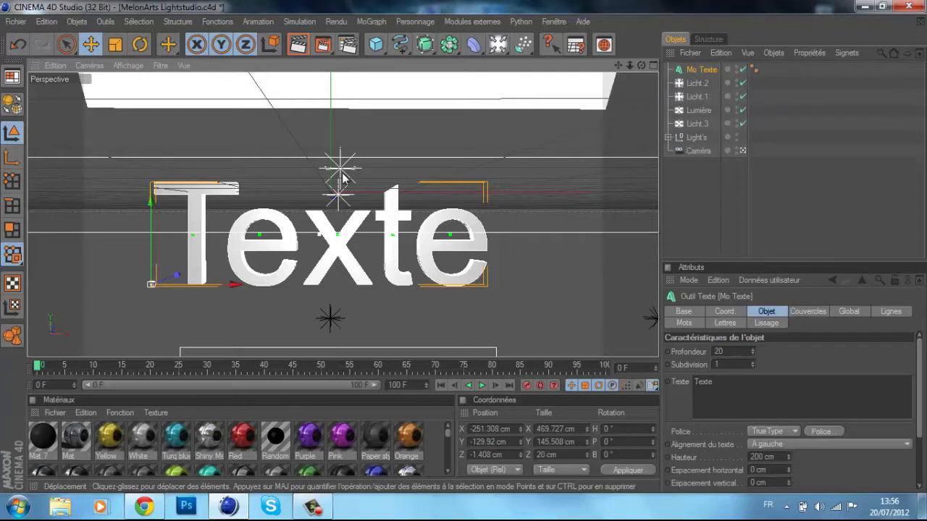
{"action": "left_click_drag", "start_coordinate": [406, 271], "coordinate": [468, 251]}
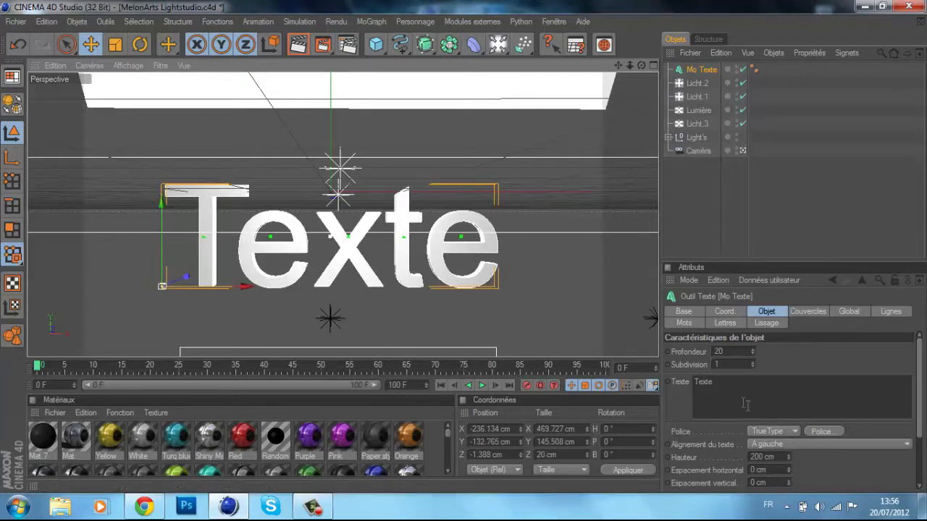
- Replace the MoText object's default text with TUTO, dismissing the Windows colour scheme message without changing the scheme
{"action": "left_click", "coordinate": [730, 384]}
{"action": "double_click", "coordinate": [694, 385]}
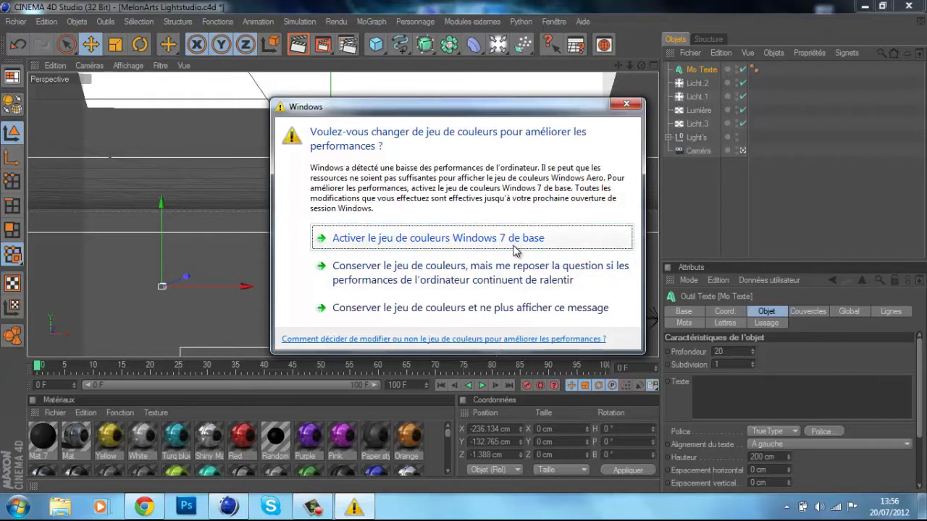
{"action": "left_click", "coordinate": [627, 104]}
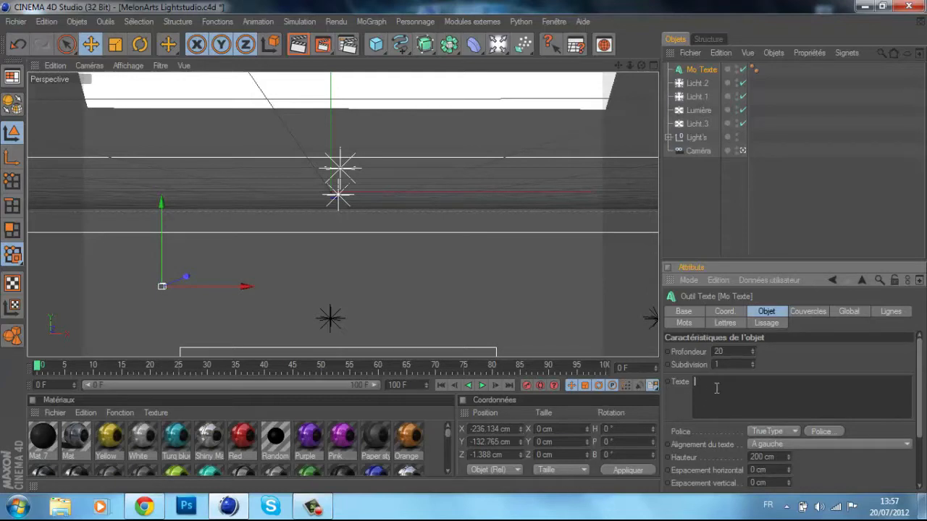
{"action": "type", "text": "TUTO"}
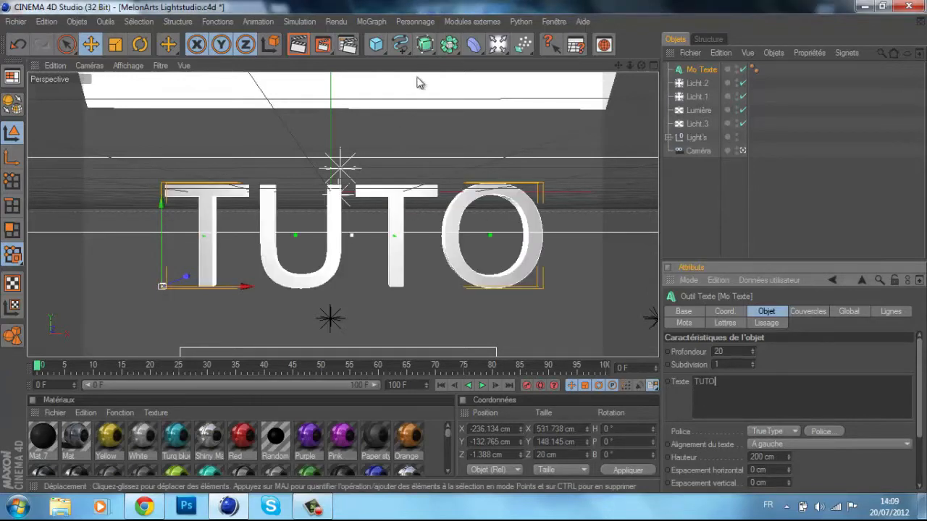
{"action": "left_click", "coordinate": [382, 24]}
{"action": "left_click", "coordinate": [454, 169]}
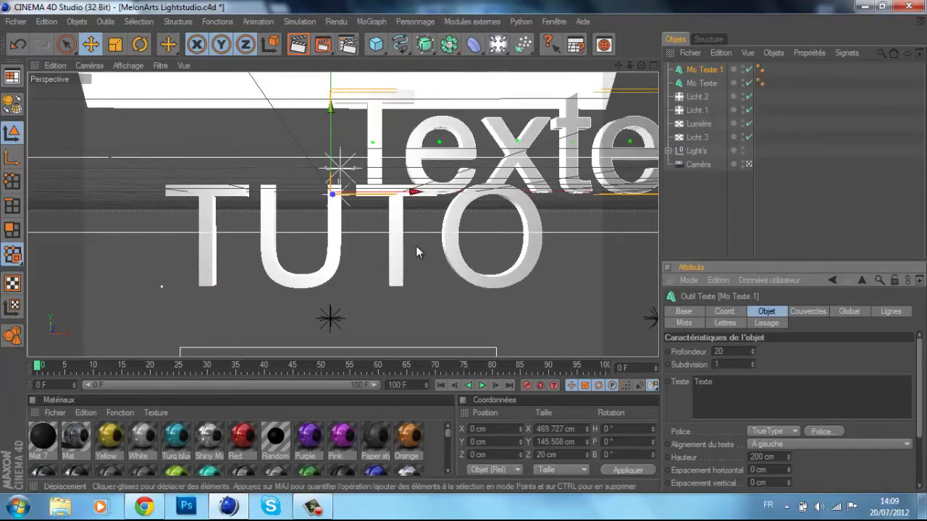
{"action": "left_click", "coordinate": [705, 76]}
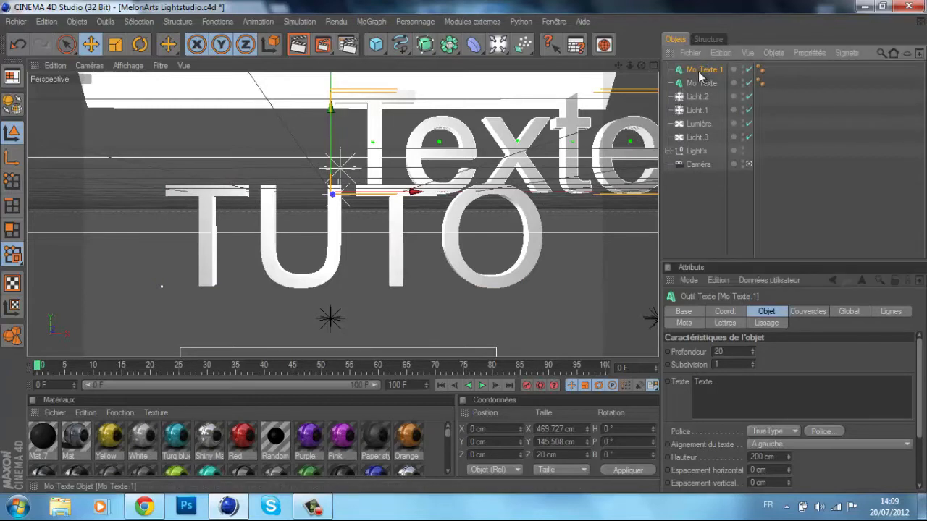
{"action": "key", "text": "Delete"}
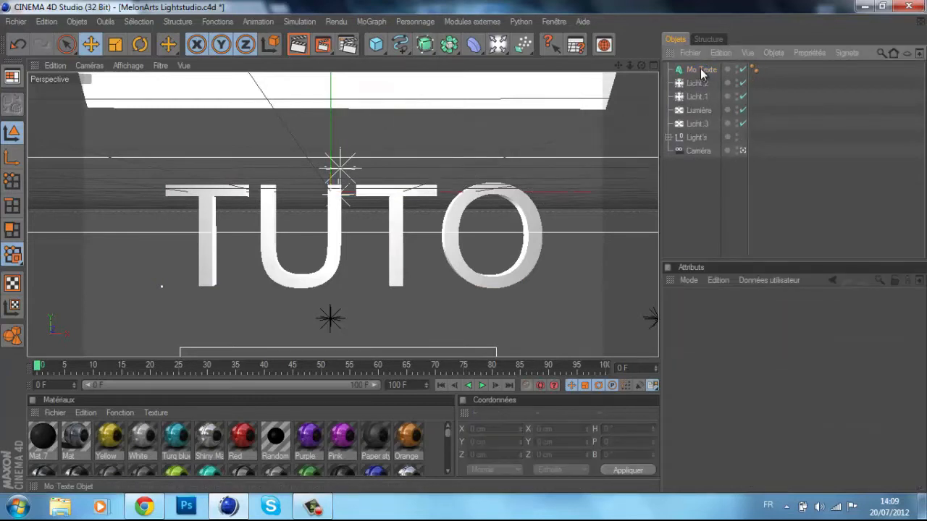
- Set the font of the TUTO text object to Impact in the Normal style
{"action": "left_click", "coordinate": [701, 71]}
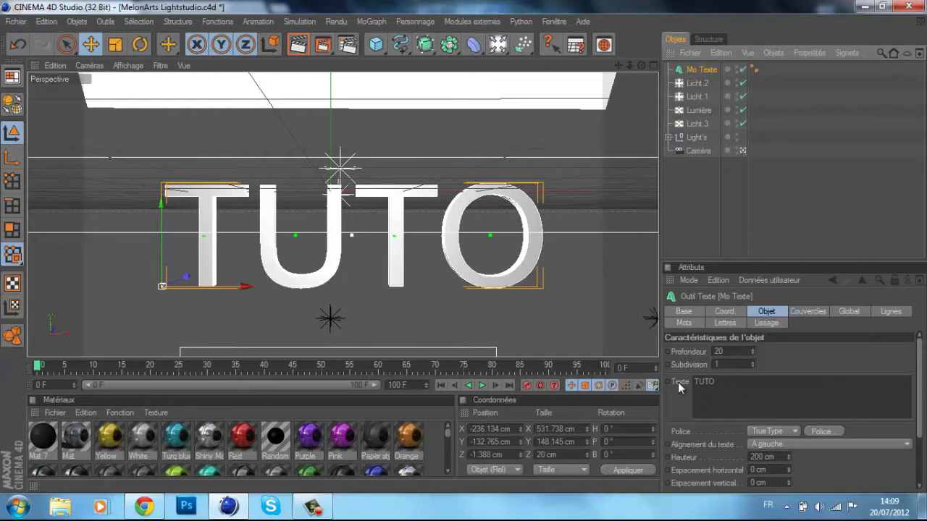
{"action": "left_click", "coordinate": [728, 382]}
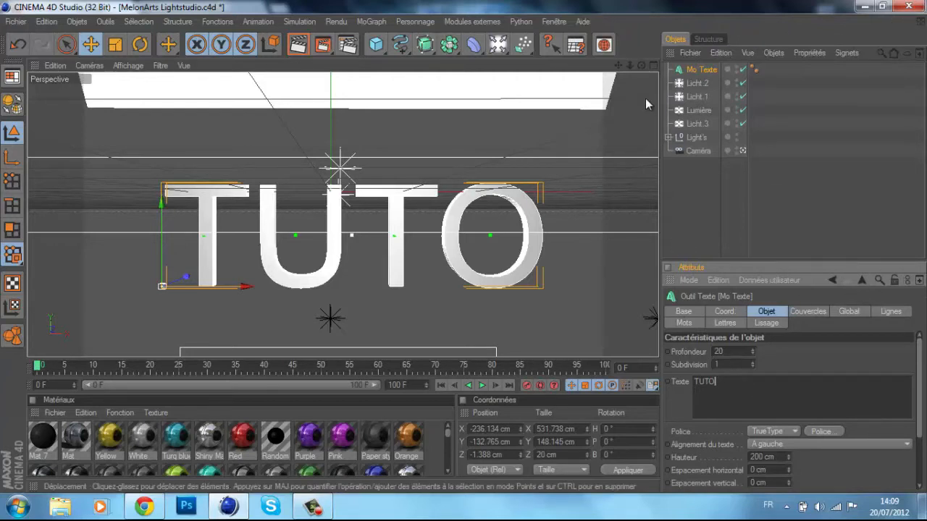
{"action": "left_click", "coordinate": [694, 71]}
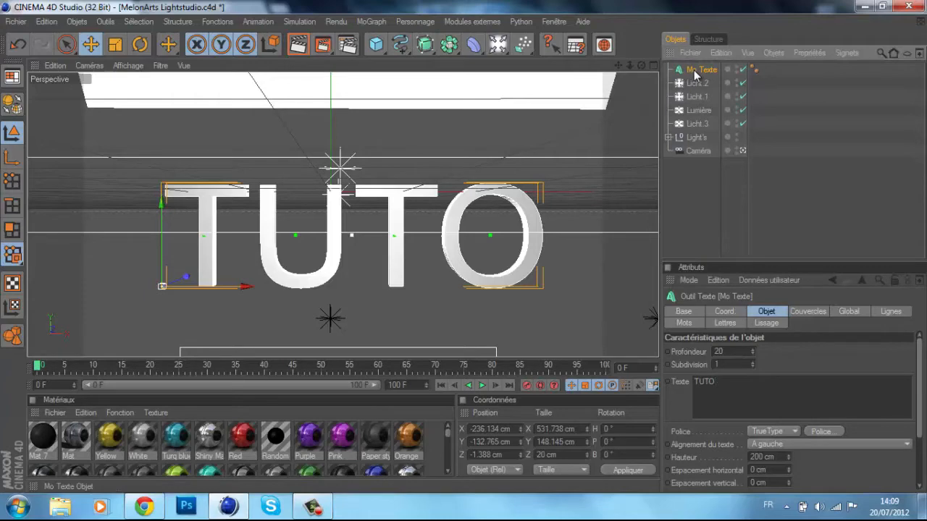
{"action": "left_click", "coordinate": [724, 397]}
{"action": "left_click", "coordinate": [833, 431]}
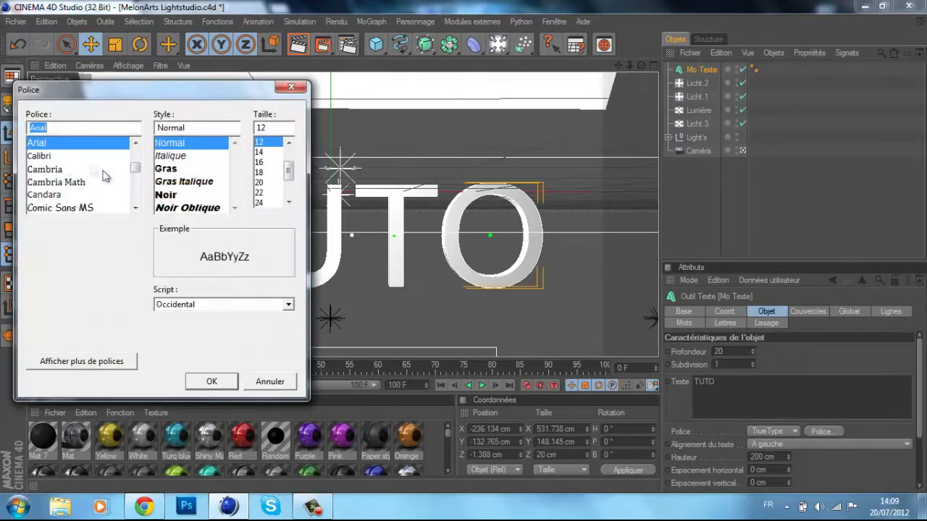
{"action": "left_click", "coordinate": [135, 208]}
{"action": "left_click", "coordinate": [135, 208]}
{"action": "left_click", "coordinate": [134, 209]}
{"action": "left_click", "coordinate": [135, 209]}
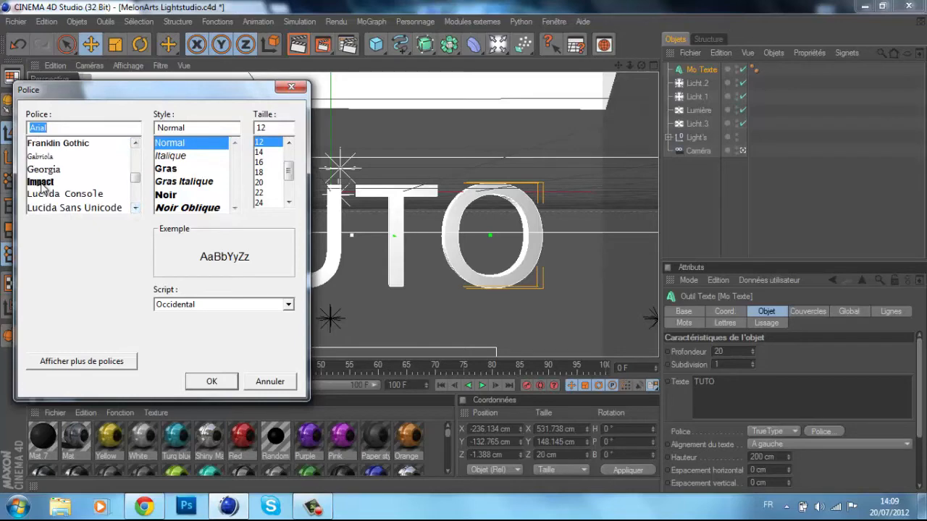
{"action": "left_click", "coordinate": [41, 183]}
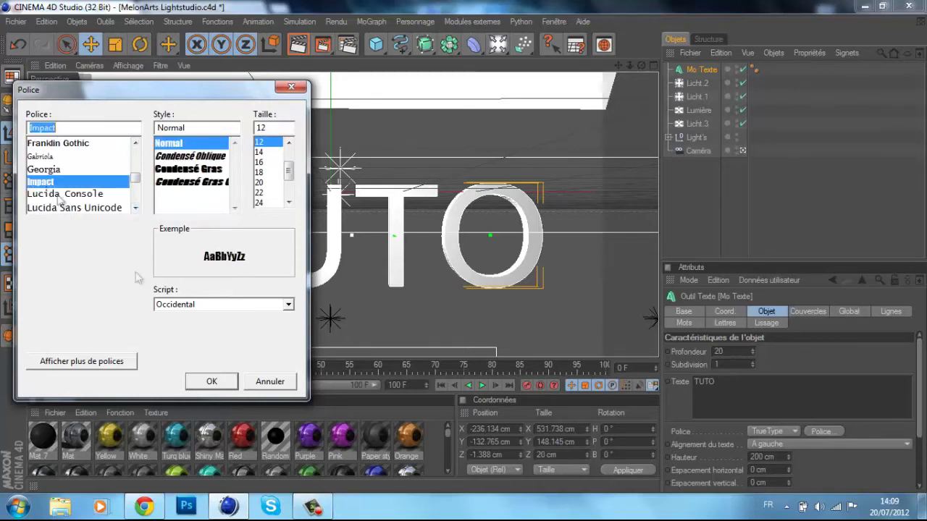
{"action": "left_click", "coordinate": [212, 382]}
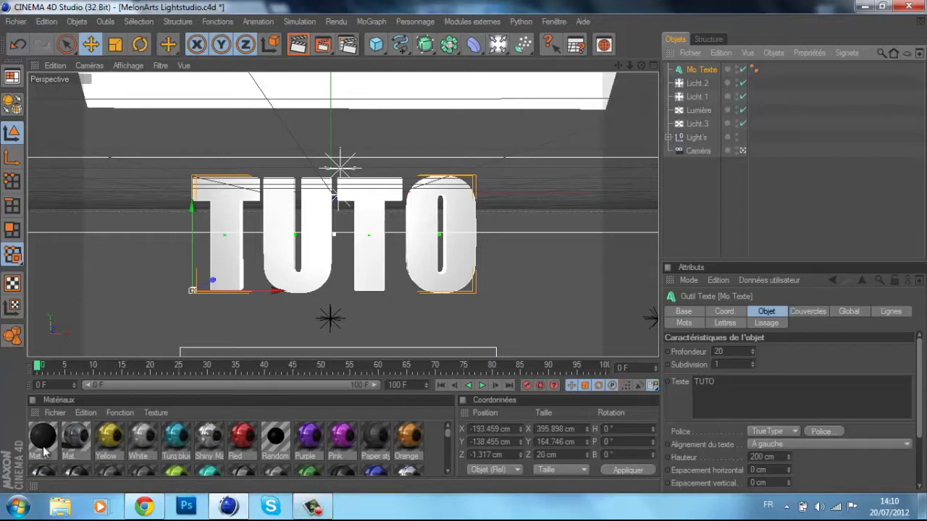
- Duplicate the TUTO text object in place and apply the black Mat 7 material to the original Mo Texte
{"action": "left_click", "coordinate": [447, 470]}
{"action": "left_click", "coordinate": [449, 432]}
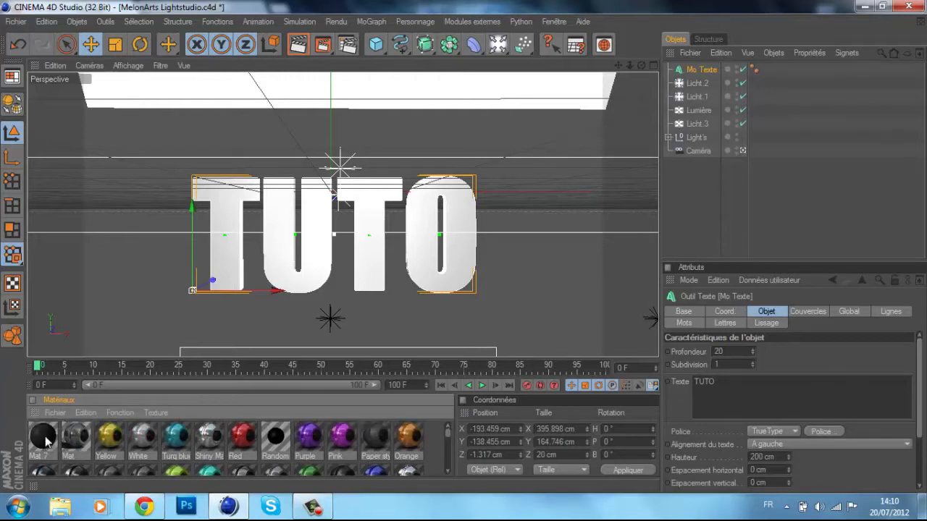
{"action": "left_click", "coordinate": [697, 73]}
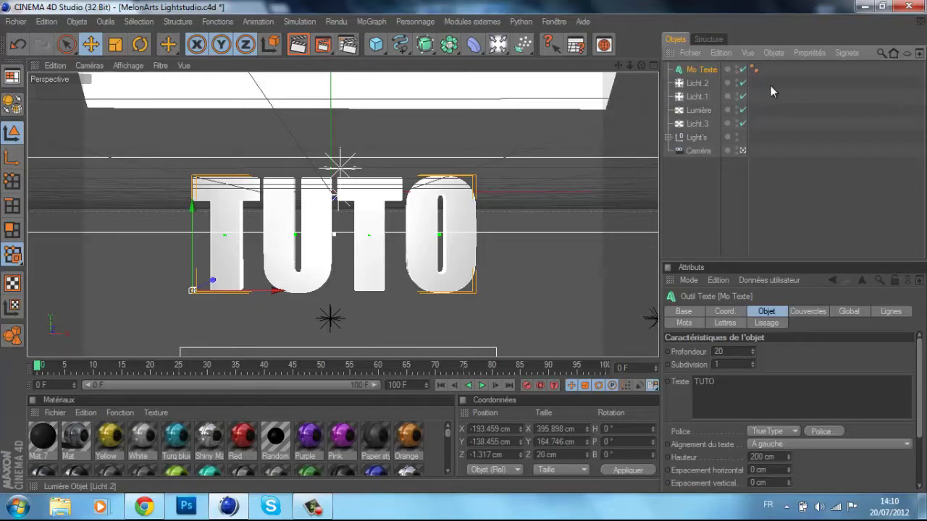
{"action": "key", "text": "ctrl+c"}
{"action": "key", "text": "ctrl+v"}
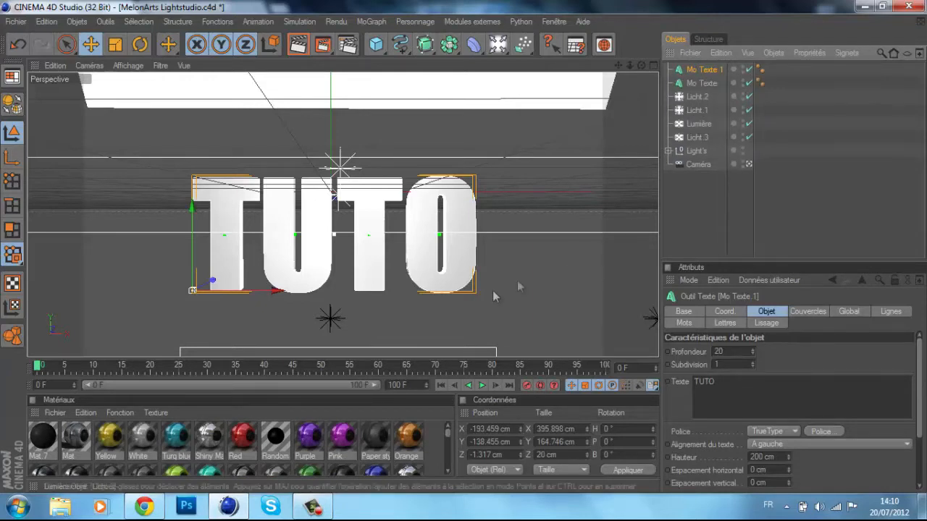
{"action": "left_click", "coordinate": [708, 83]}
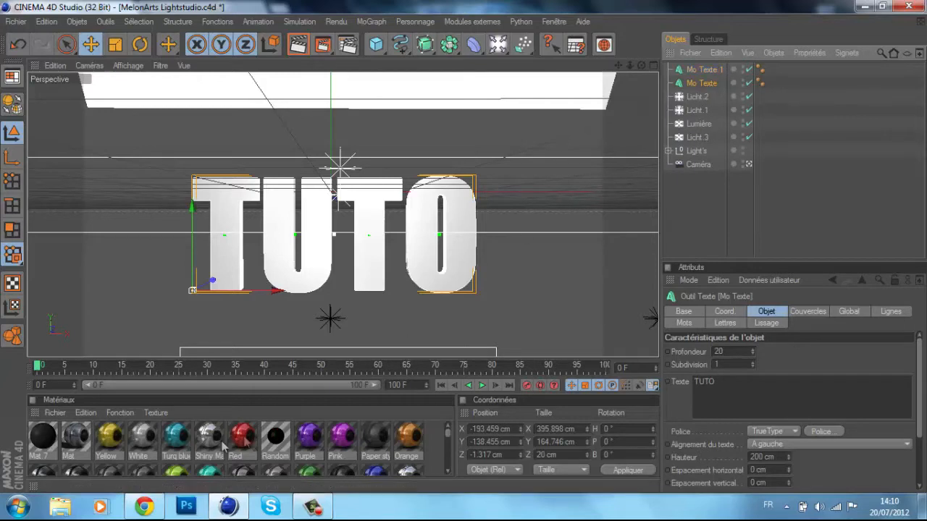
{"action": "left_click_drag", "start_coordinate": [71, 453], "coordinate": [714, 81]}
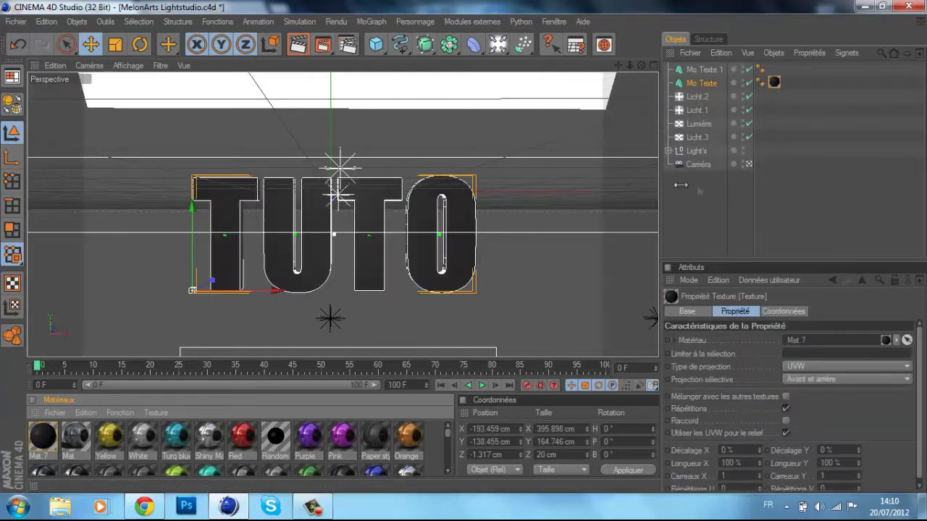
- Apply the black and blue Mat.9 material to the duplicated text object Mo Texte 1
{"action": "left_click", "coordinate": [704, 70]}
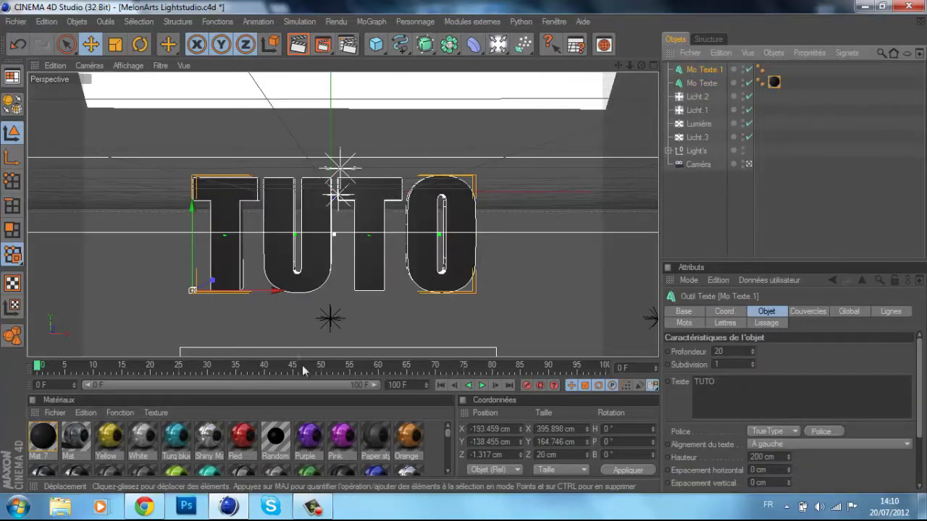
{"action": "scroll", "coordinate": [452, 468], "scroll_direction": "down", "scroll_amount": 3}
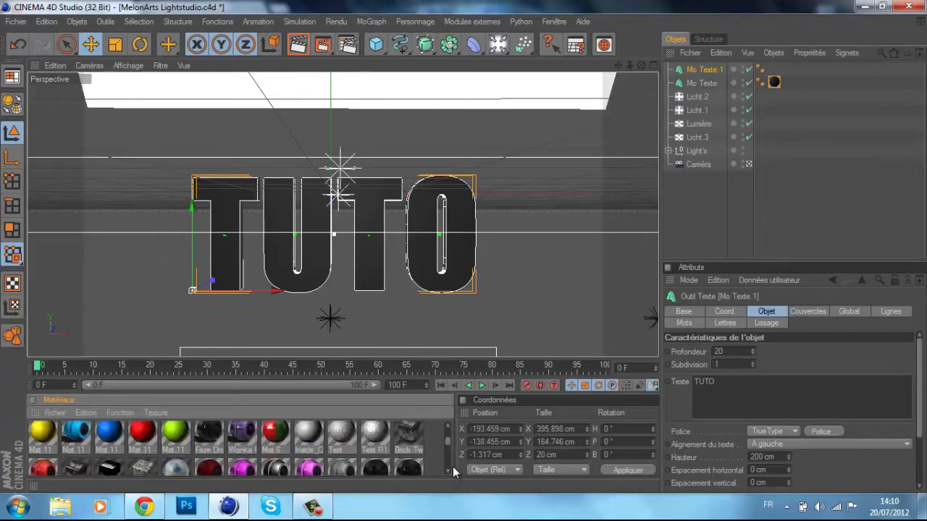
{"action": "scroll", "coordinate": [453, 466], "scroll_direction": "down", "scroll_amount": 4}
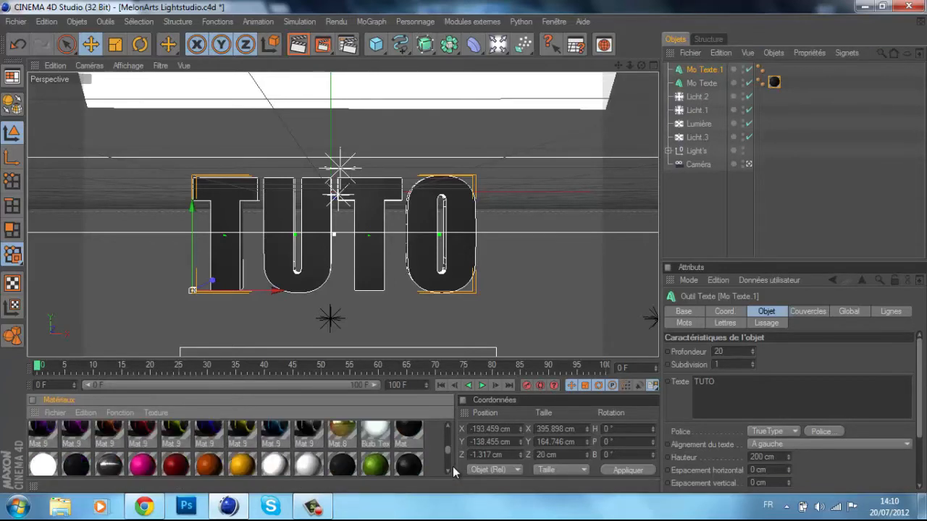
{"action": "left_click", "coordinate": [448, 428]}
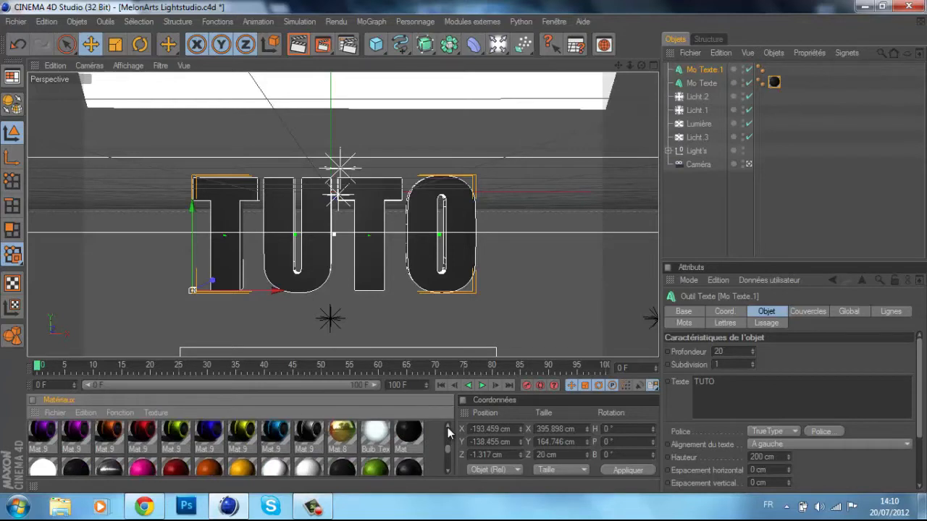
{"action": "left_click_drag", "start_coordinate": [287, 433], "coordinate": [701, 73]}
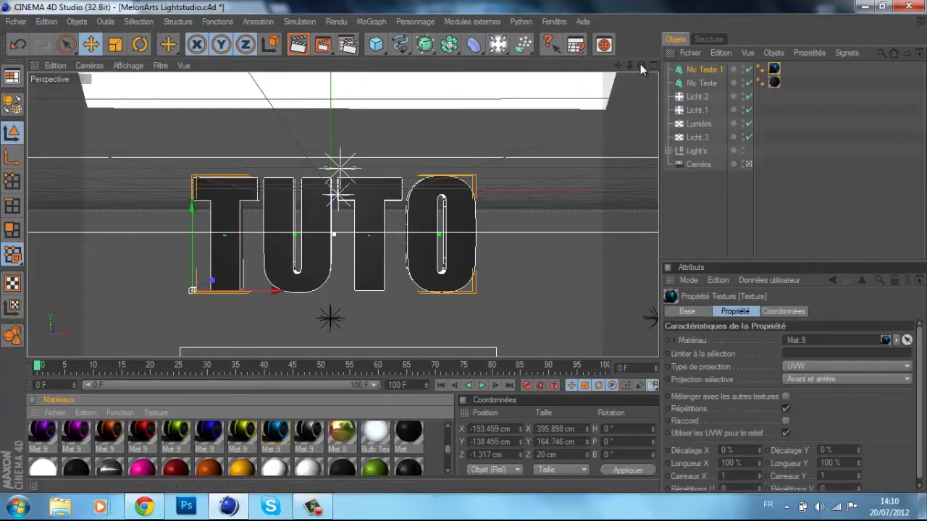
{"action": "left_click_drag", "start_coordinate": [640, 66], "coordinate": [463, 252]}
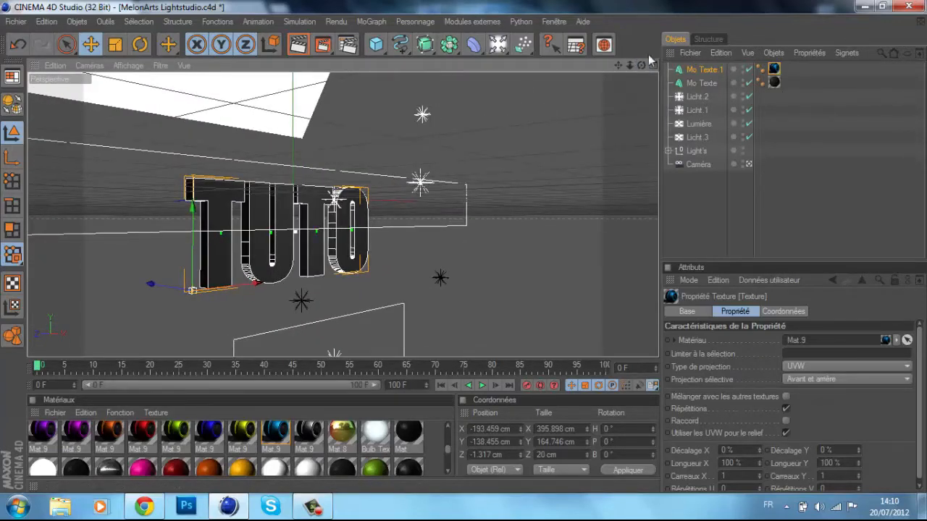
- Move the black Mo Texte object back along the Z axis to about 1.5 cm, behind the blue duplicate
{"action": "left_click", "coordinate": [701, 83]}
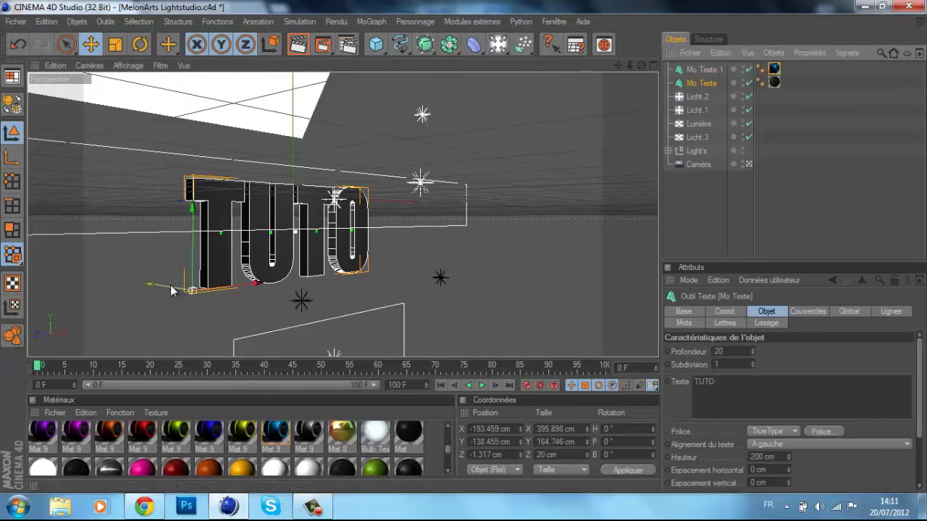
{"action": "left_click_drag", "start_coordinate": [170, 286], "coordinate": [168, 286]}
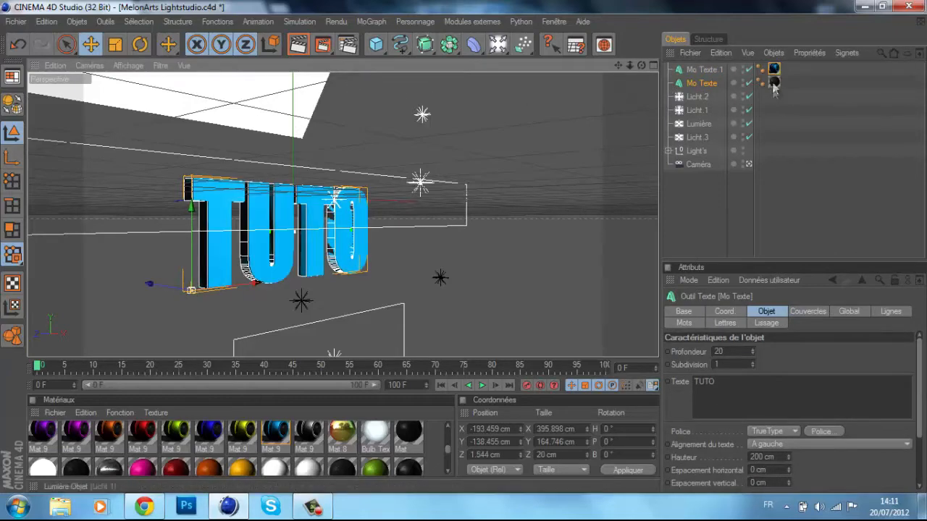
{"action": "left_click_drag", "start_coordinate": [639, 65], "coordinate": [462, 250]}
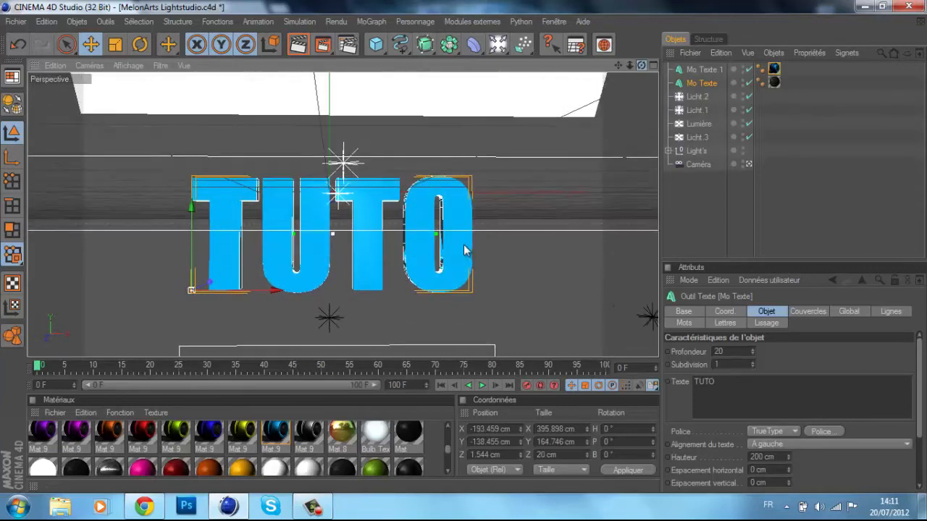
- Set the start cap of the black Mo Texte object to Couvercle et biseau
{"action": "left_click", "coordinate": [701, 69]}
{"action": "left_click", "coordinate": [713, 84]}
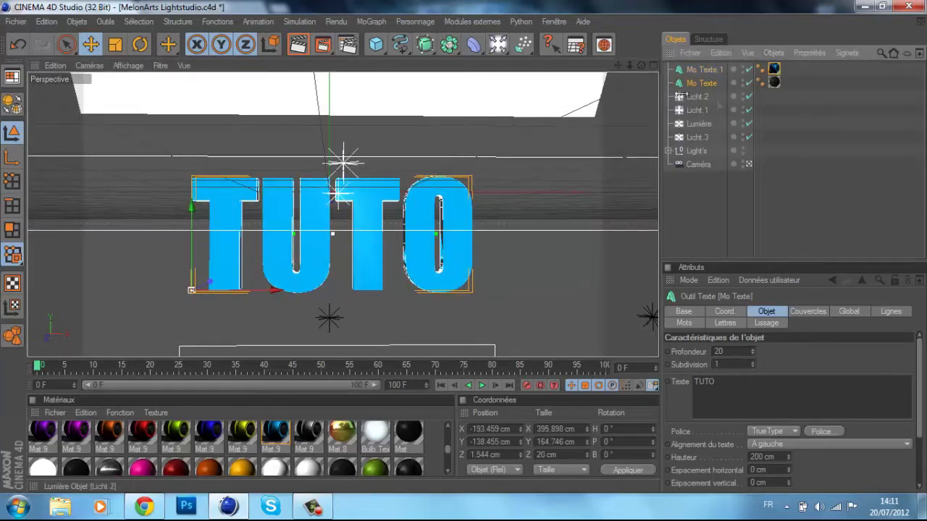
{"action": "left_click", "coordinate": [817, 312]}
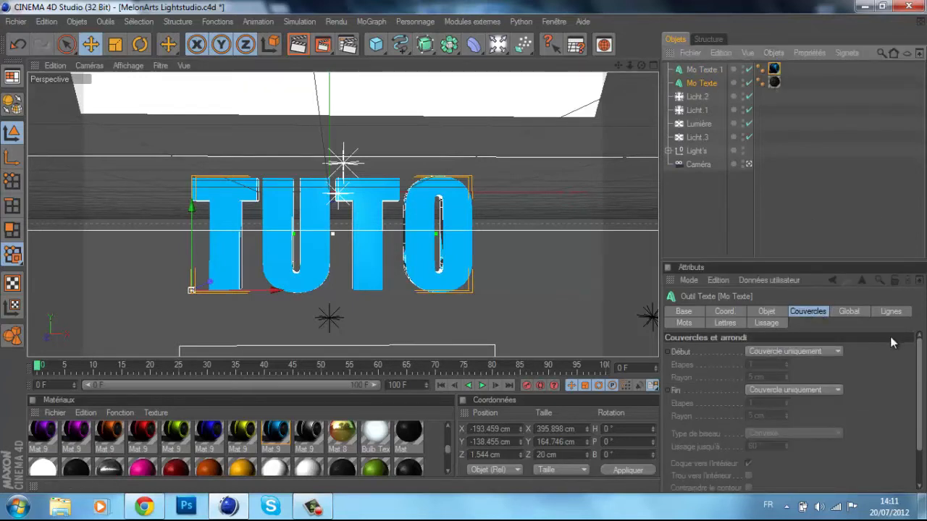
{"action": "left_click", "coordinate": [829, 351]}
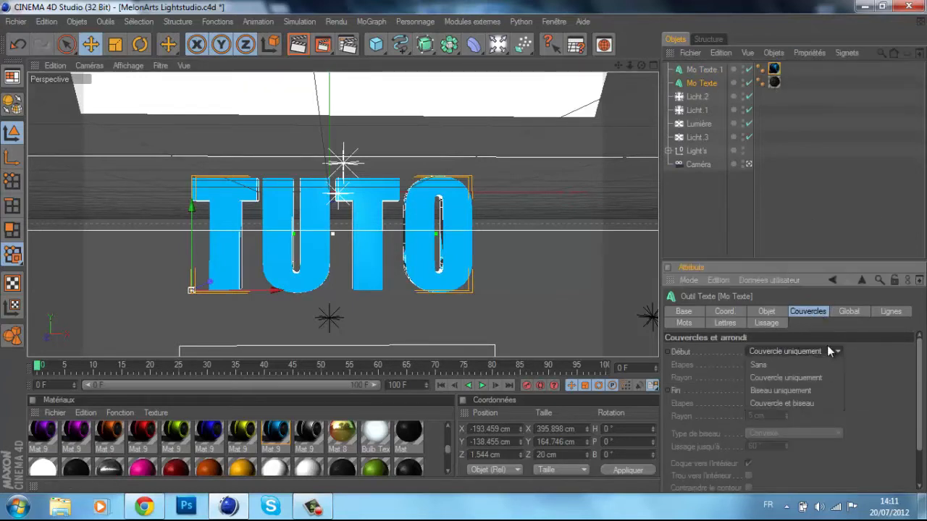
{"action": "left_click", "coordinate": [827, 408]}
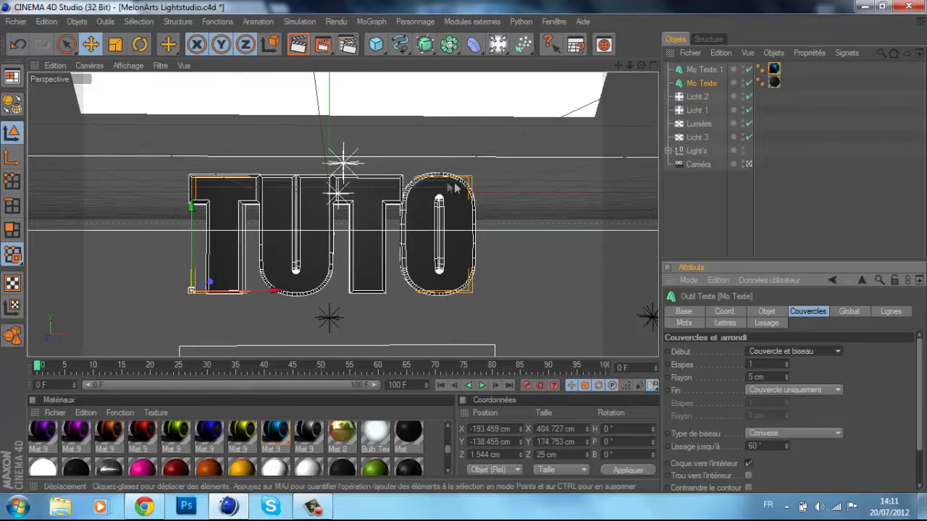
- Set the start bevel radius of the black Mo Texte object to 2 cm
{"action": "left_click", "coordinate": [787, 379]}
{"action": "left_click", "coordinate": [787, 378]}
{"action": "left_click", "coordinate": [787, 378]}
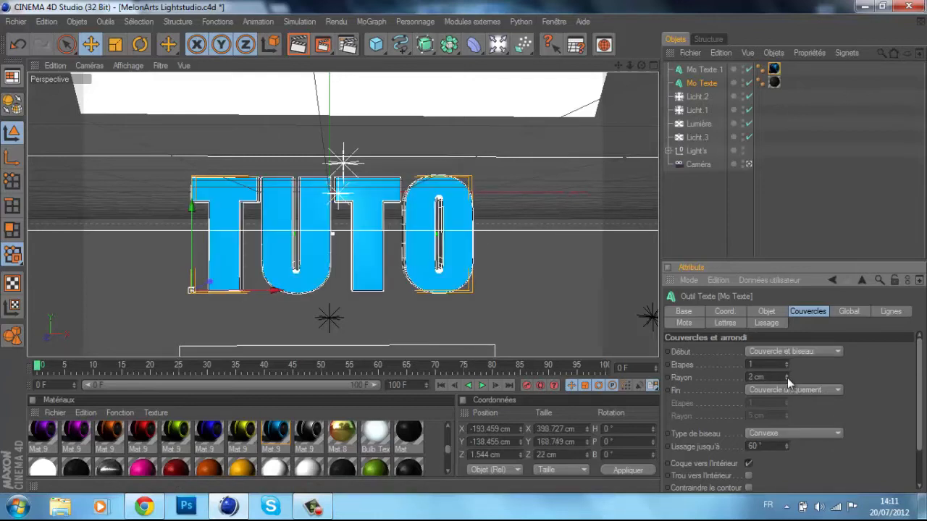
{"action": "left_click", "coordinate": [787, 375]}
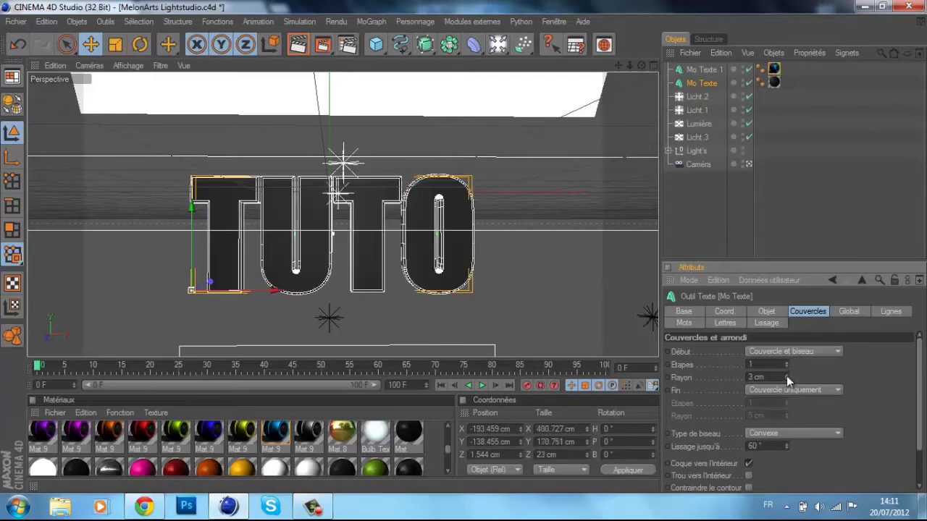
{"action": "left_click", "coordinate": [787, 380]}
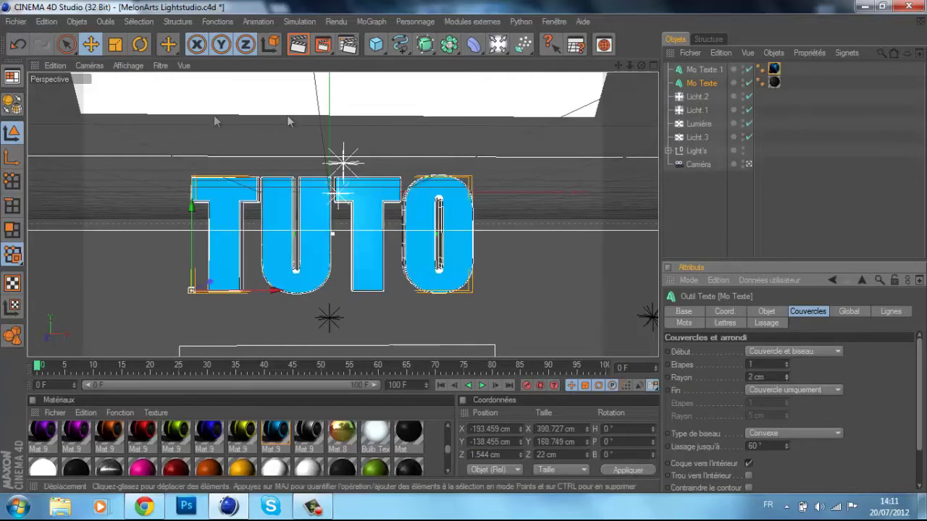
- Render a preview of the TUTO text in the viewport, accepting the Windows 7 Basic colour scheme, and select Mo Texte 1
{"action": "left_click", "coordinate": [298, 44]}
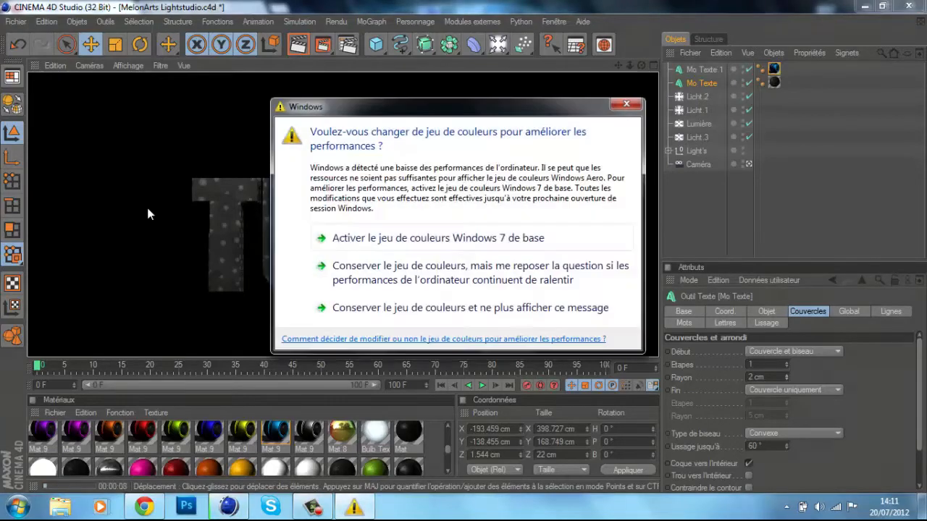
{"action": "left_click", "coordinate": [456, 241]}
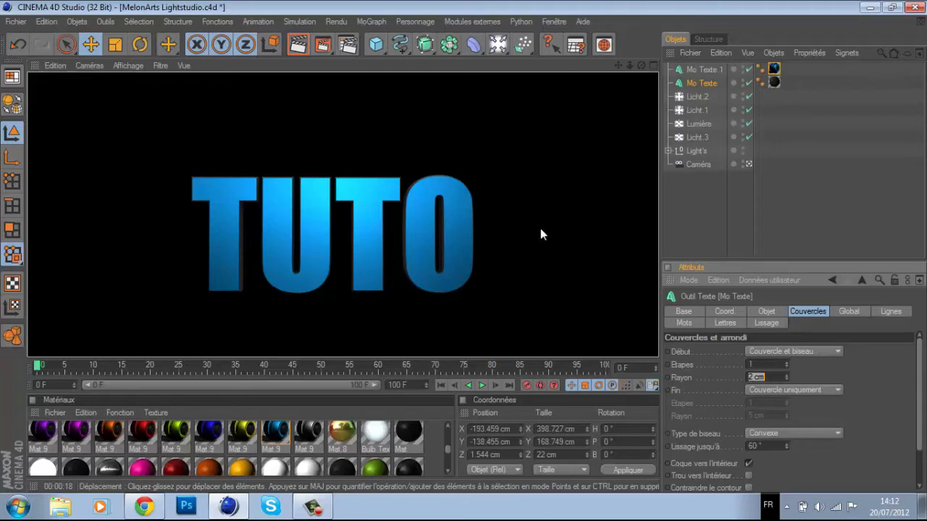
{"action": "left_click", "coordinate": [521, 269]}
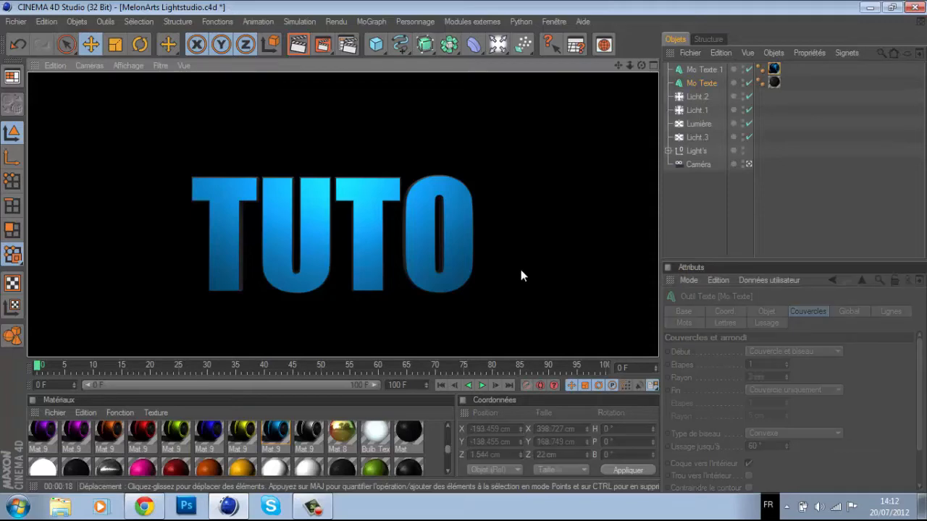
{"action": "left_click", "coordinate": [708, 81]}
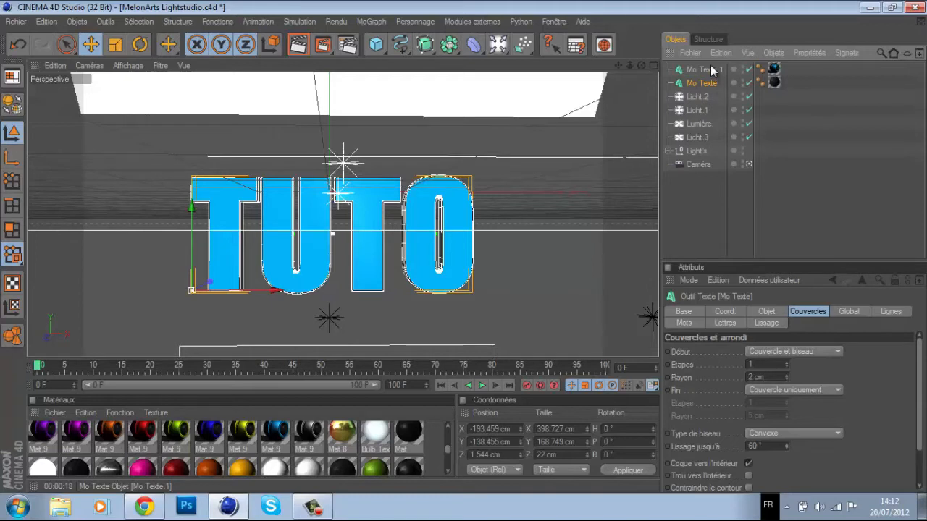
{"action": "left_click", "coordinate": [701, 70]}
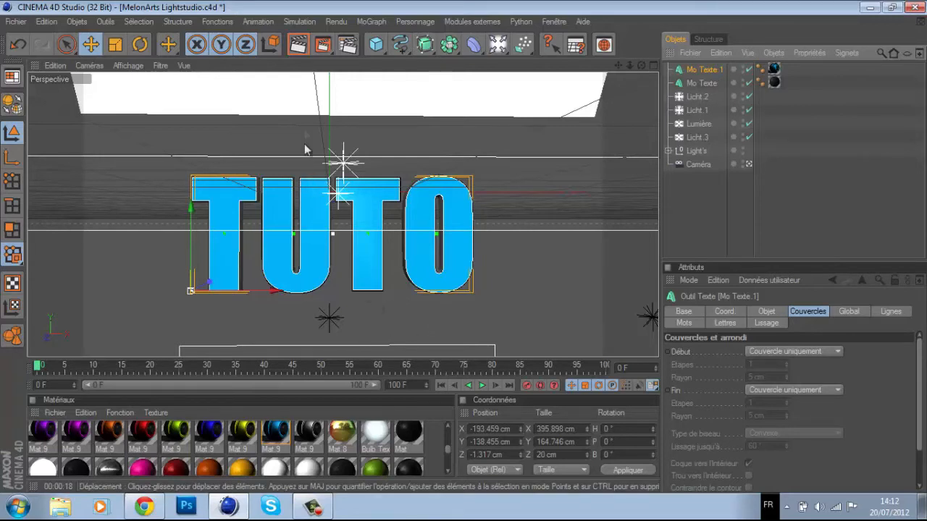
- Set the render settings' save path to the Desktop with the file name texte
{"action": "left_click", "coordinate": [348, 44]}
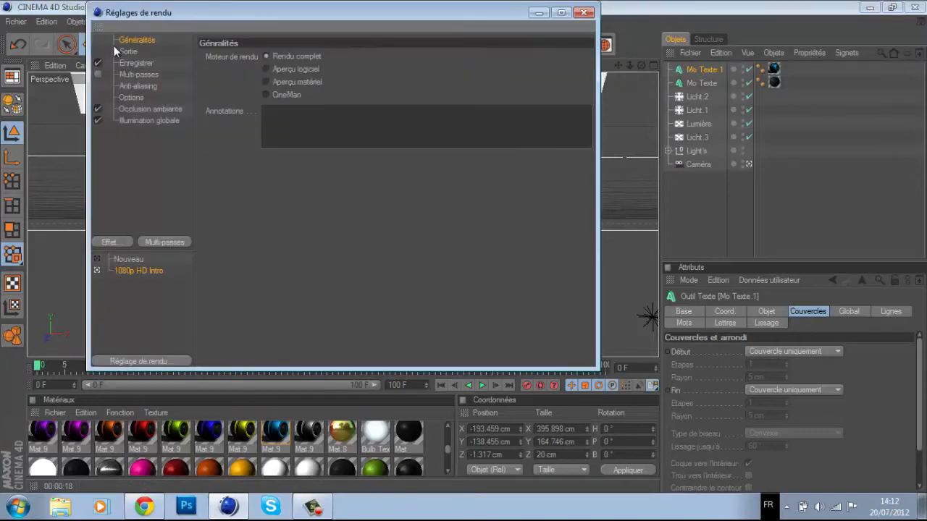
{"action": "left_click", "coordinate": [138, 51]}
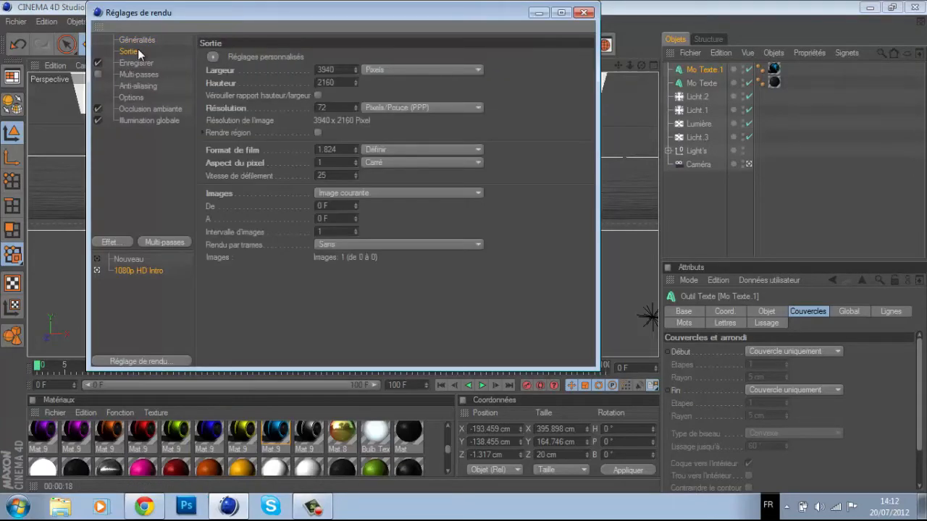
{"action": "left_click", "coordinate": [149, 63]}
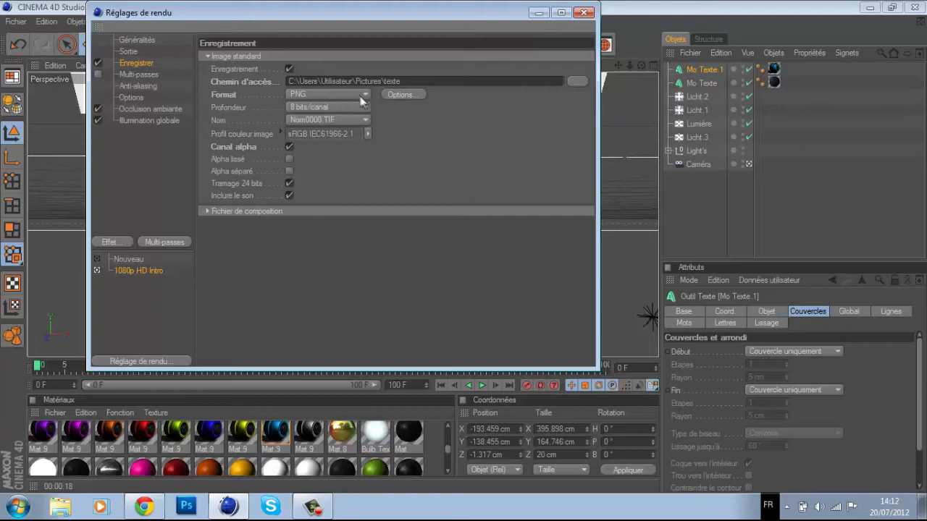
{"action": "left_click", "coordinate": [571, 81]}
{"action": "left_click", "coordinate": [149, 114]}
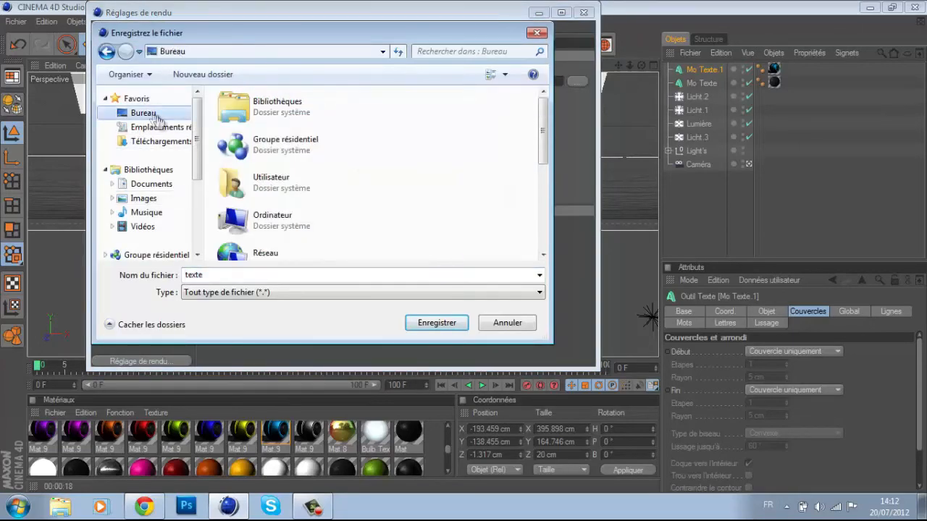
{"action": "left_click", "coordinate": [438, 323]}
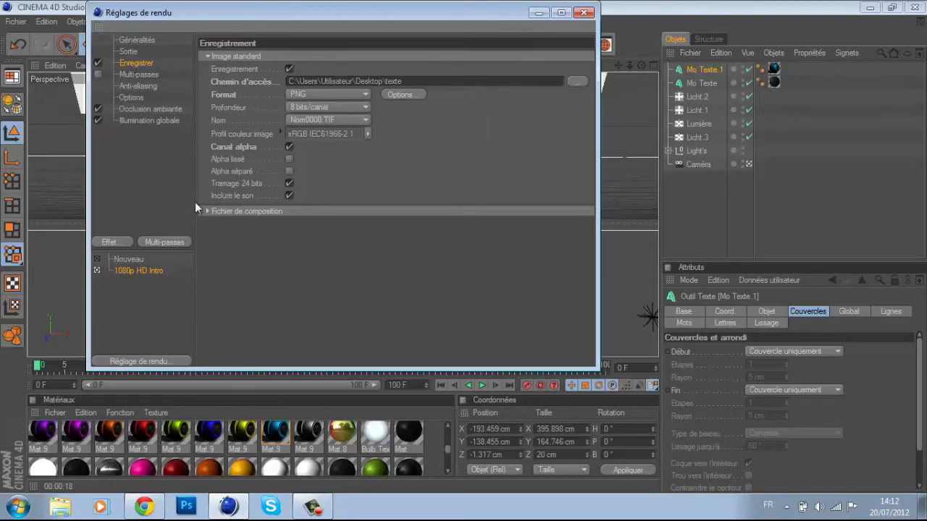
{"action": "left_click", "coordinate": [584, 13]}
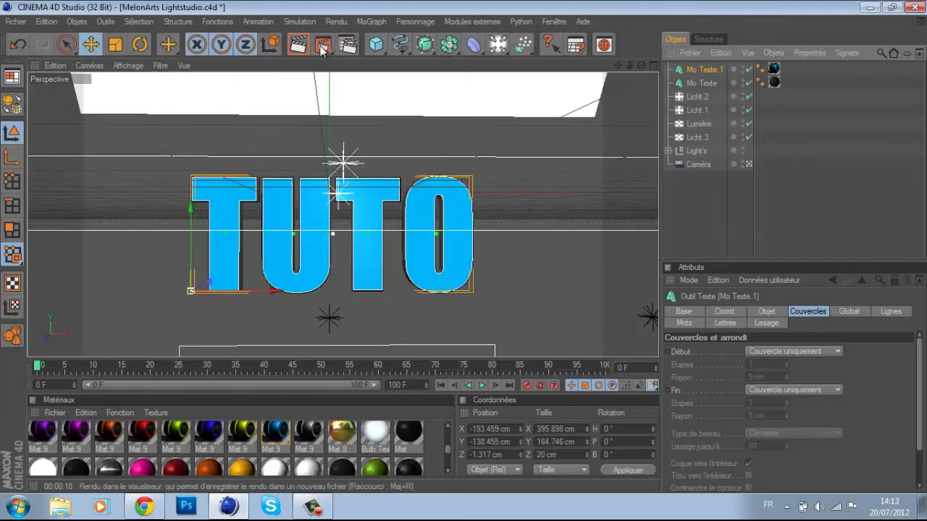
- Render the scene to the Visualiseur and close it once the render finishes
{"action": "left_click", "coordinate": [323, 46]}
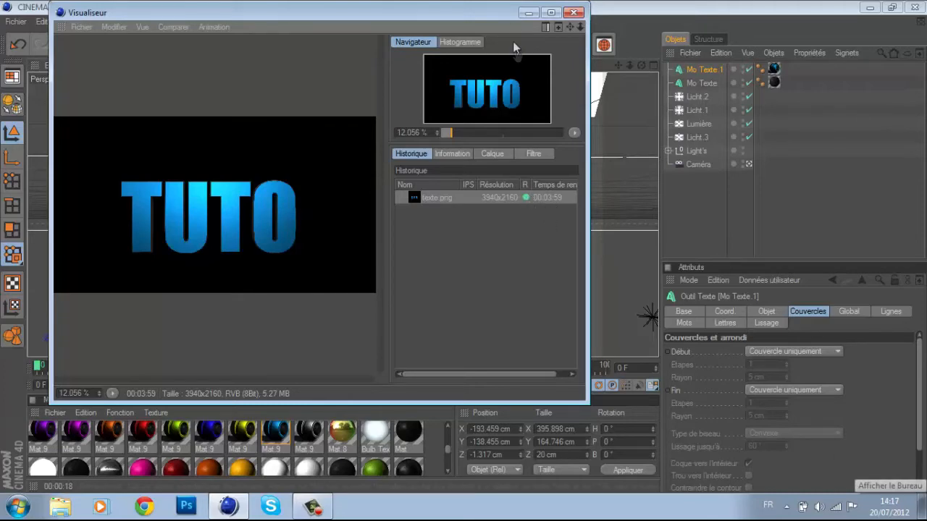
{"action": "left_click", "coordinate": [573, 13]}
- Quit CINEMA 4D without saving the project and move the texte image toward the centre of the desktop
{"action": "left_click", "coordinate": [912, 8]}
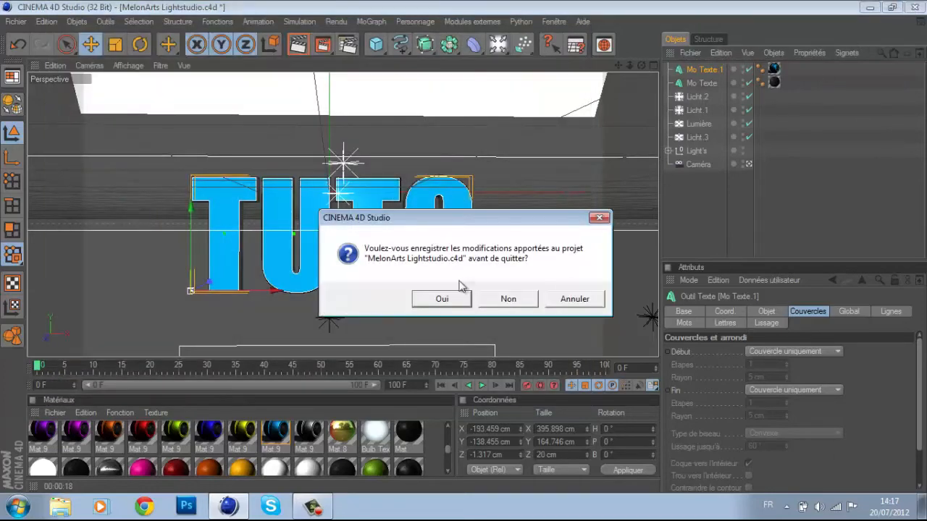
{"action": "left_click", "coordinate": [523, 300]}
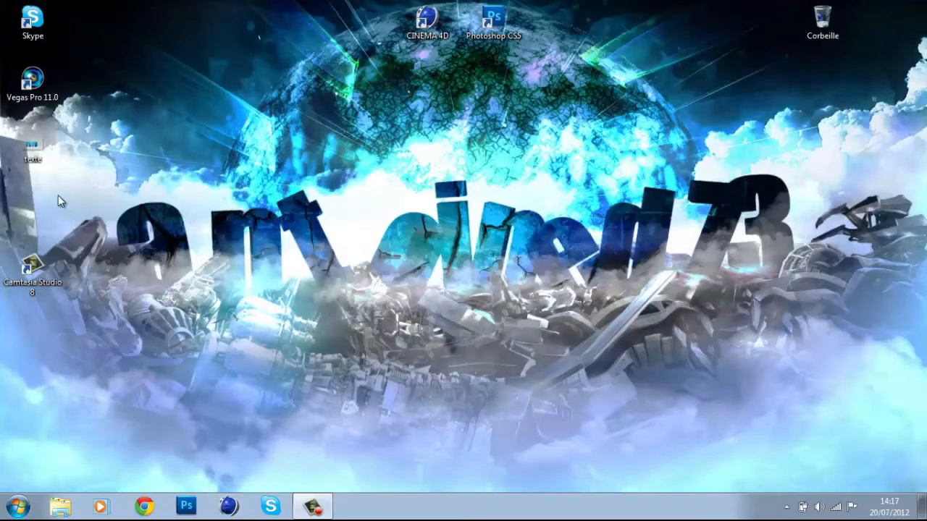
{"action": "left_click_drag", "start_coordinate": [267, 155], "coordinate": [366, 147]}
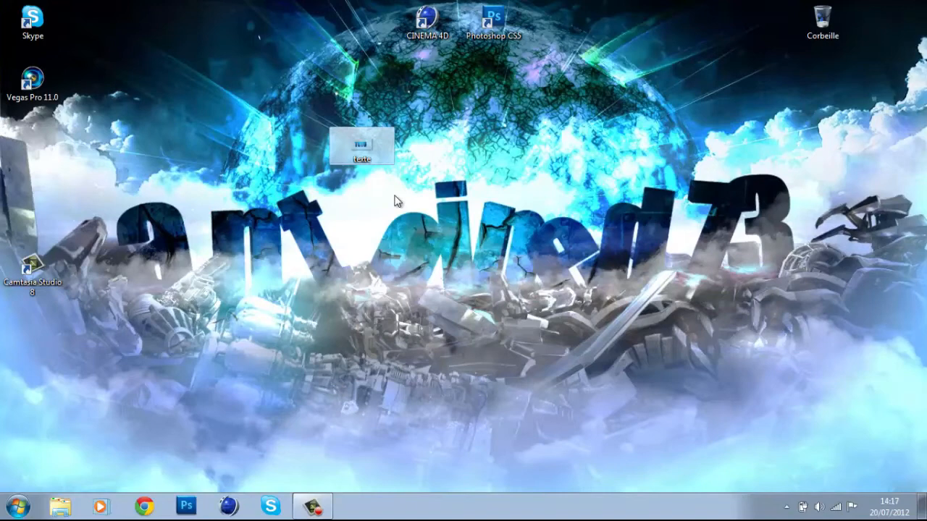
- Switch to Photoshop and create a new document 1000 pixels wide and 1000 pixels high
{"action": "left_click", "coordinate": [188, 508]}
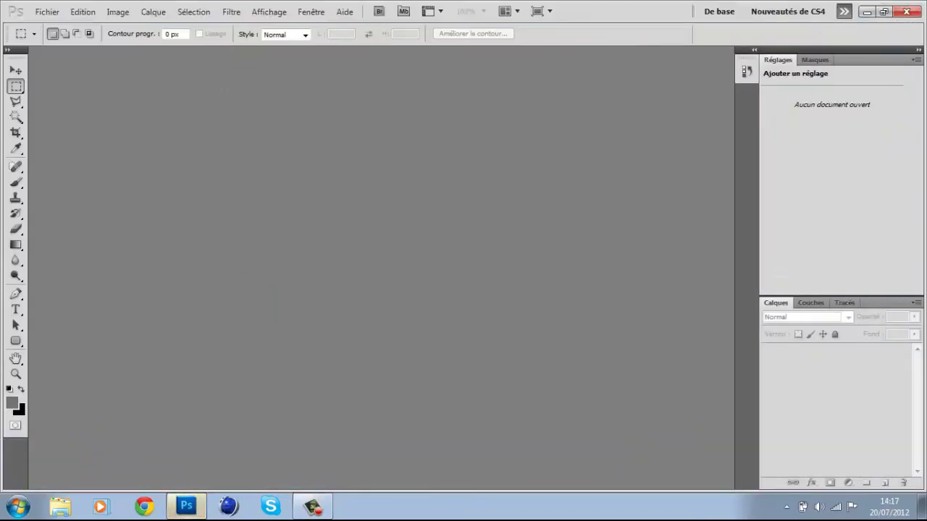
{"action": "left_click", "coordinate": [55, 11]}
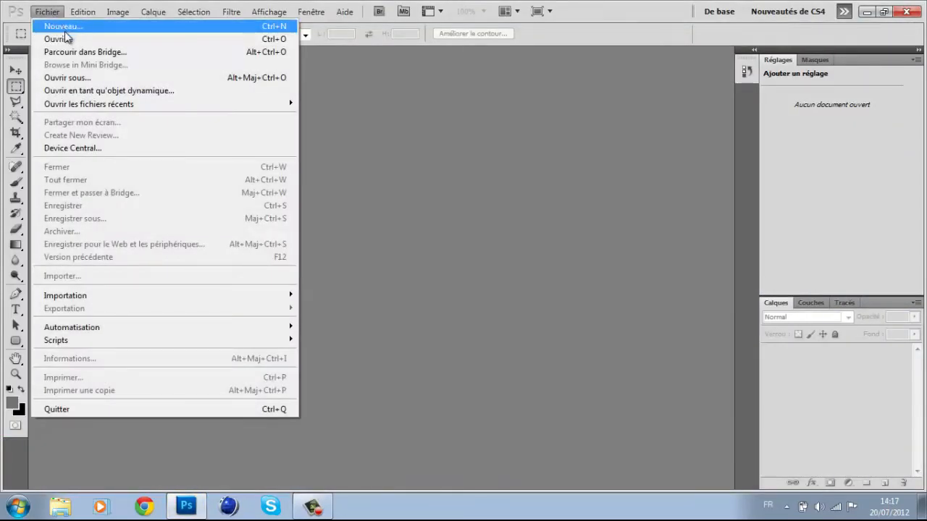
{"action": "left_click", "coordinate": [64, 27]}
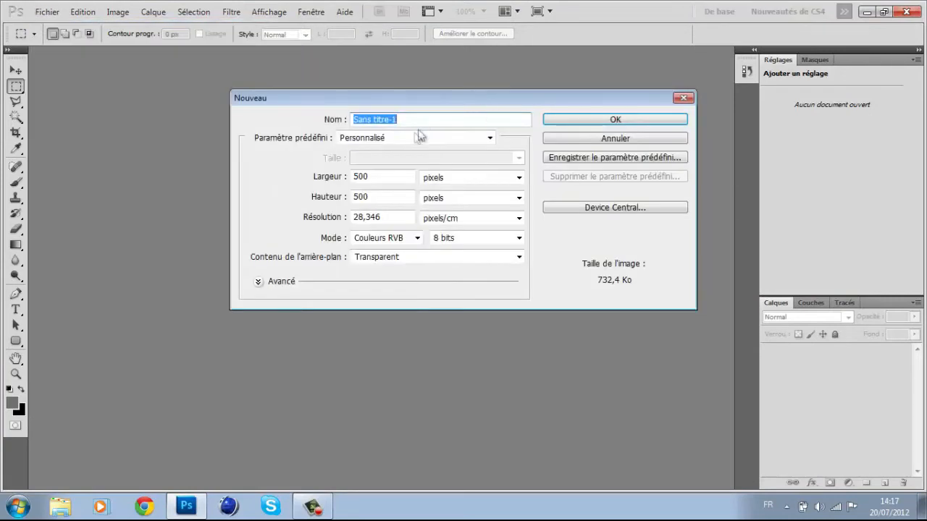
{"action": "double_click", "coordinate": [387, 179]}
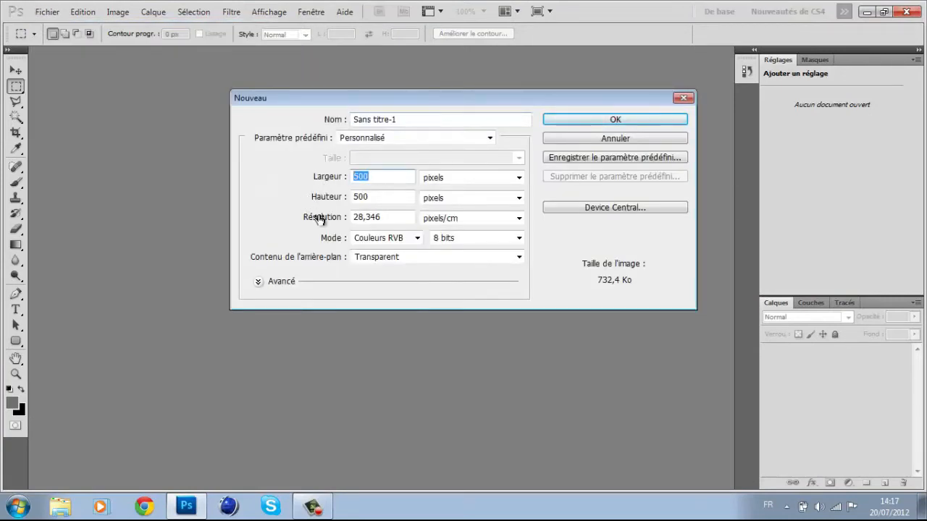
{"action": "type", "text": "1000"}
{"action": "double_click", "coordinate": [394, 197]}
{"action": "type", "text": "100"}
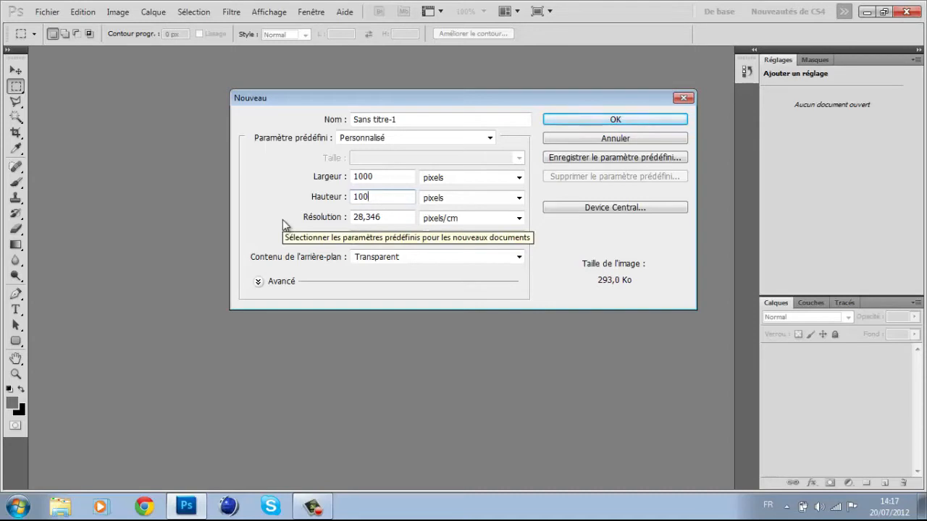
{"action": "type", "text": "0"}
{"action": "left_click", "coordinate": [563, 120]}
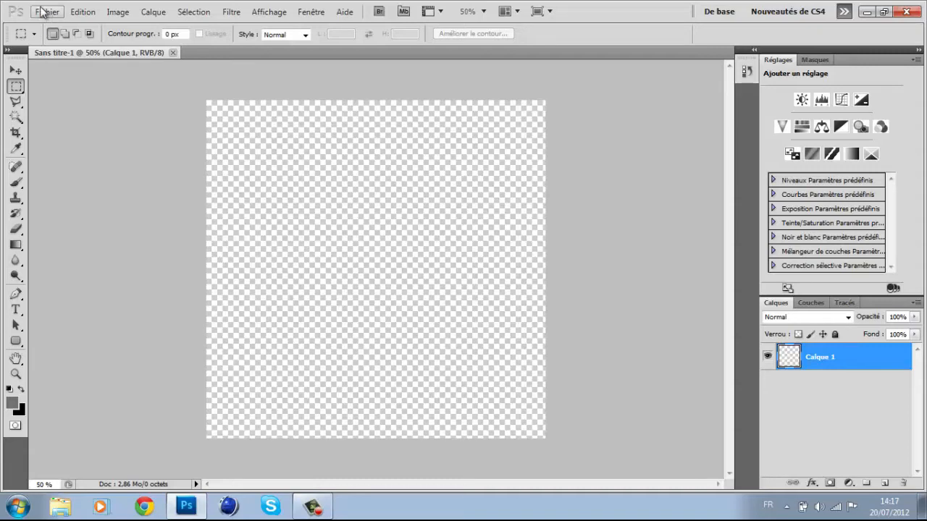
- Place the rendered texte image from the Bureau folder into the new document
{"action": "key", "text": "ctrl+plus"}
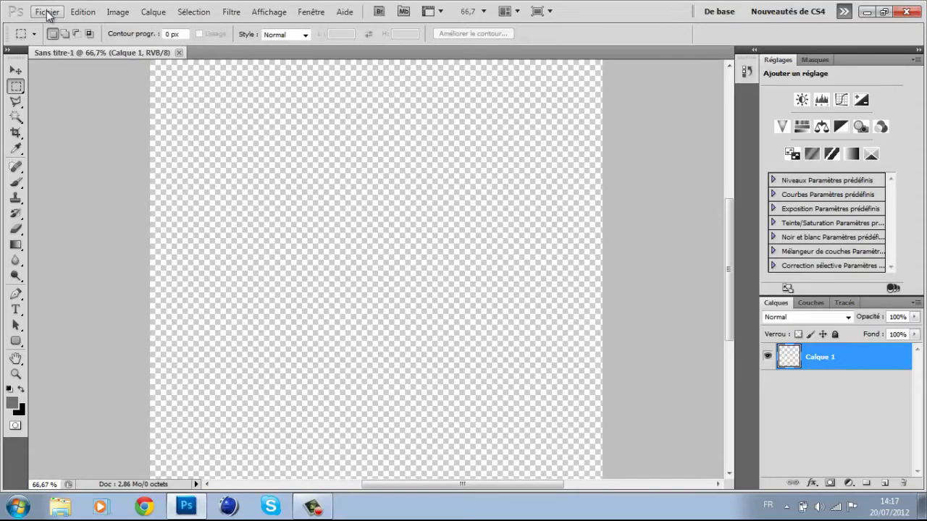
{"action": "left_click", "coordinate": [44, 12]}
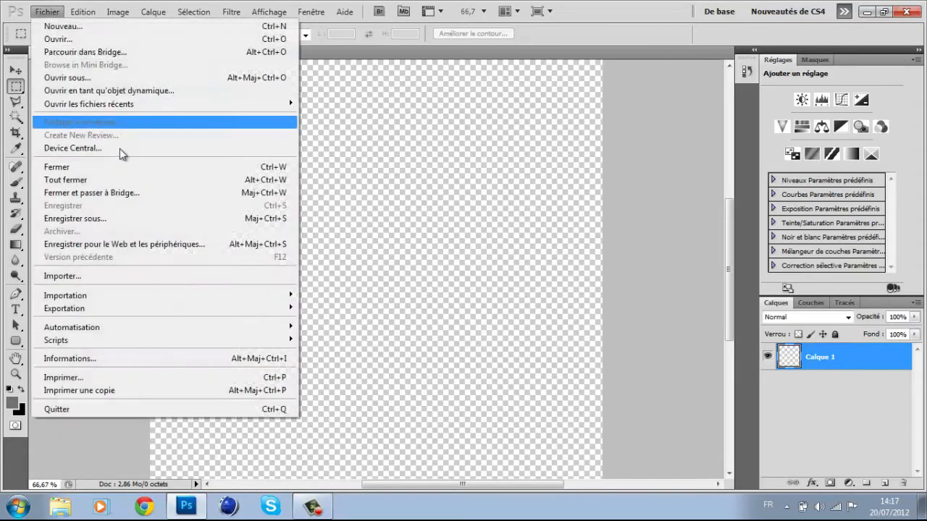
{"action": "left_click", "coordinate": [144, 274]}
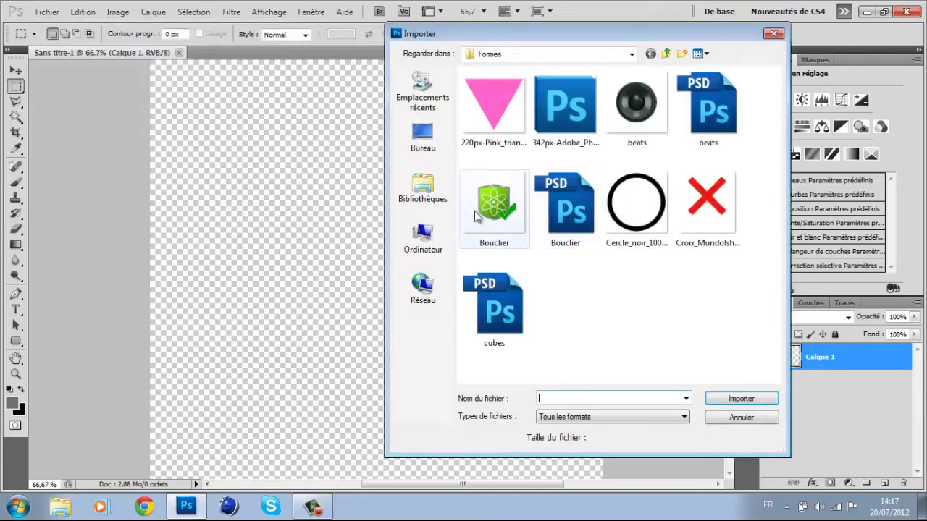
{"action": "left_click", "coordinate": [424, 236]}
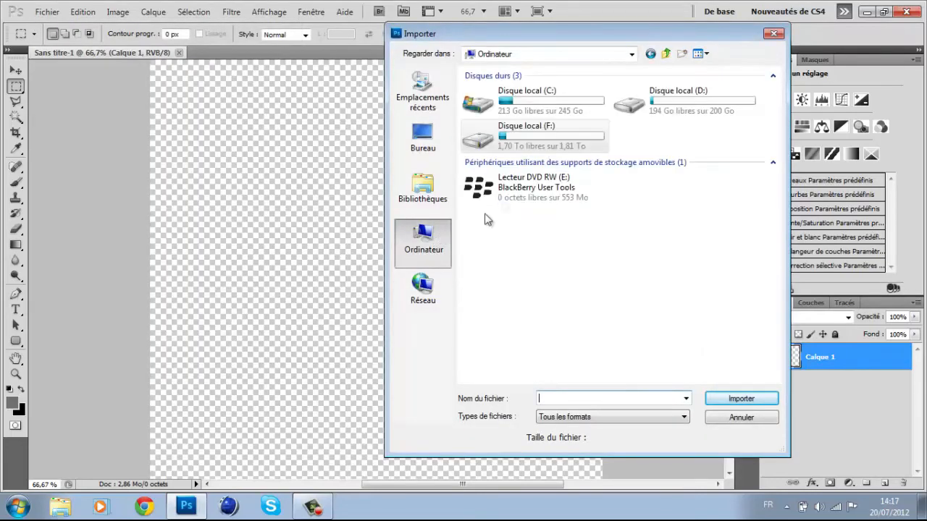
{"action": "left_click", "coordinate": [400, 132]}
{"action": "double_click", "coordinate": [502, 263]}
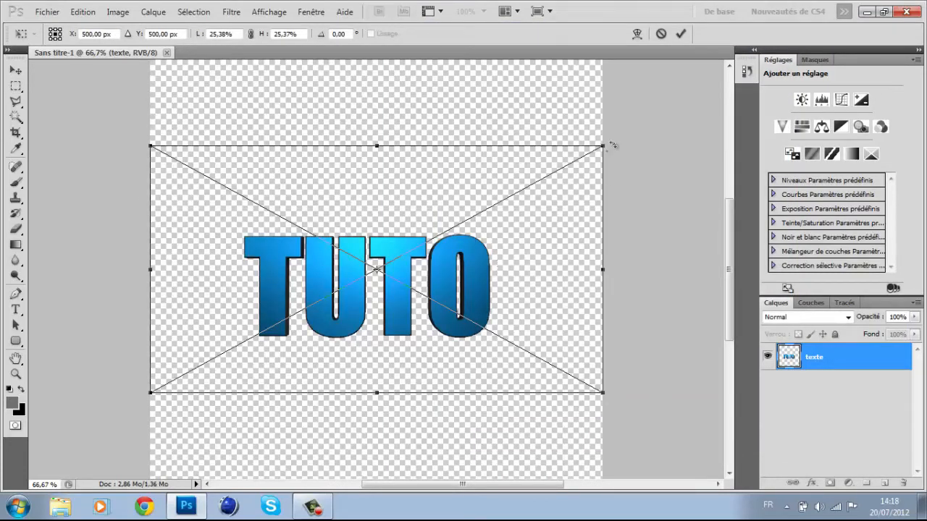
- Enlarge the placed texte image to about 30.5% and commit the transformation
{"action": "left_click_drag", "start_coordinate": [613, 146], "coordinate": [685, 86]}
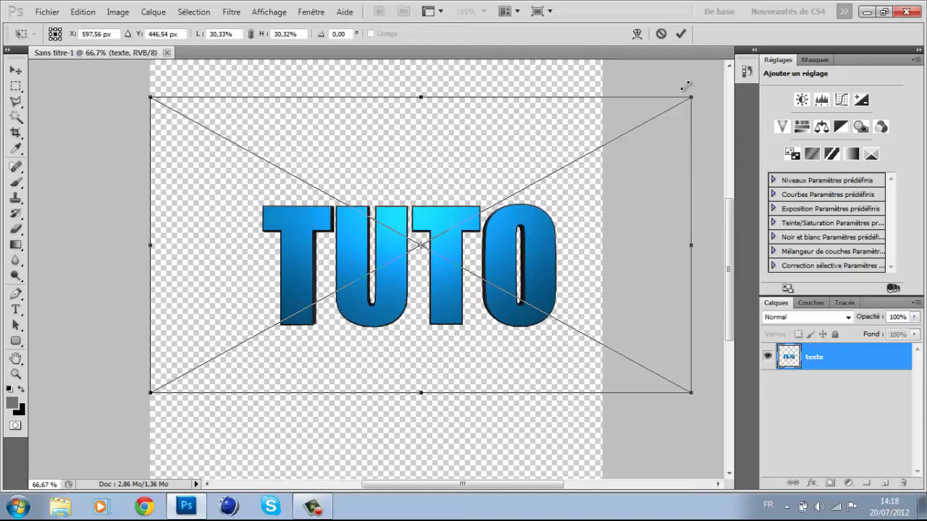
{"action": "left_click_drag", "start_coordinate": [685, 86], "coordinate": [690, 86]}
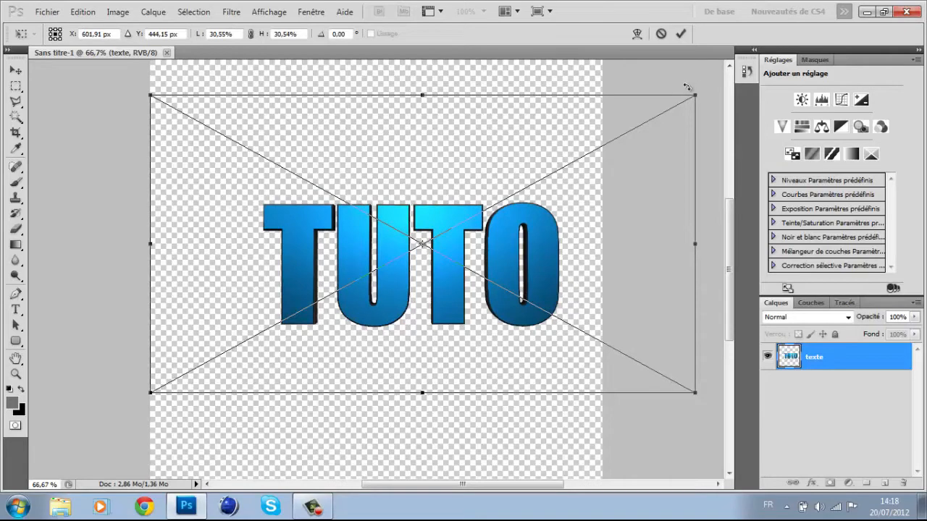
{"action": "key", "text": "Return"}
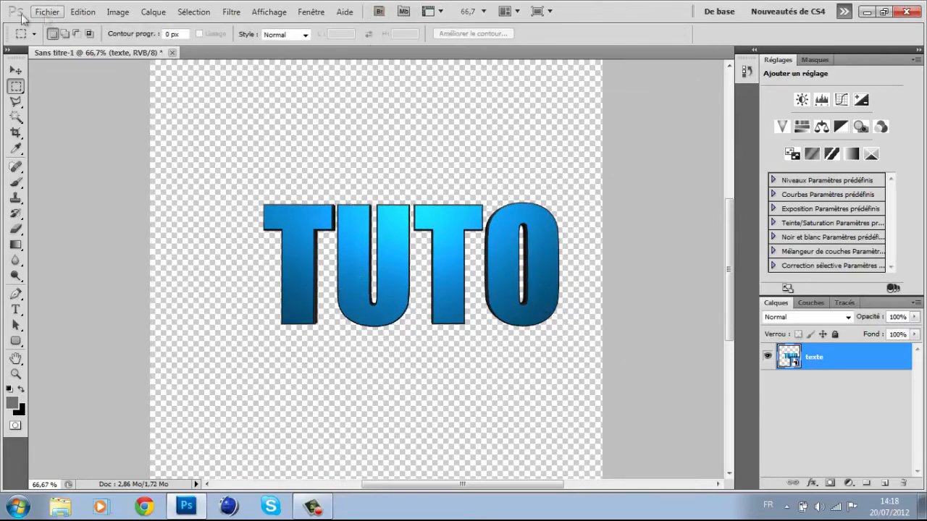
- Move the TUTO lettering up and left to centre it horizontally on the canvas and rasterize the texte layer
{"action": "left_click", "coordinate": [14, 70]}
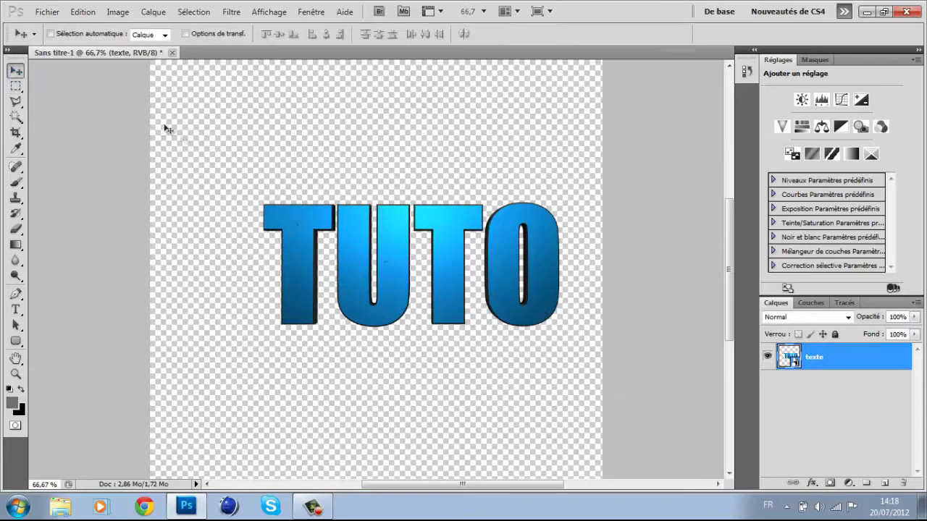
{"action": "left_click_drag", "start_coordinate": [424, 262], "coordinate": [392, 229]}
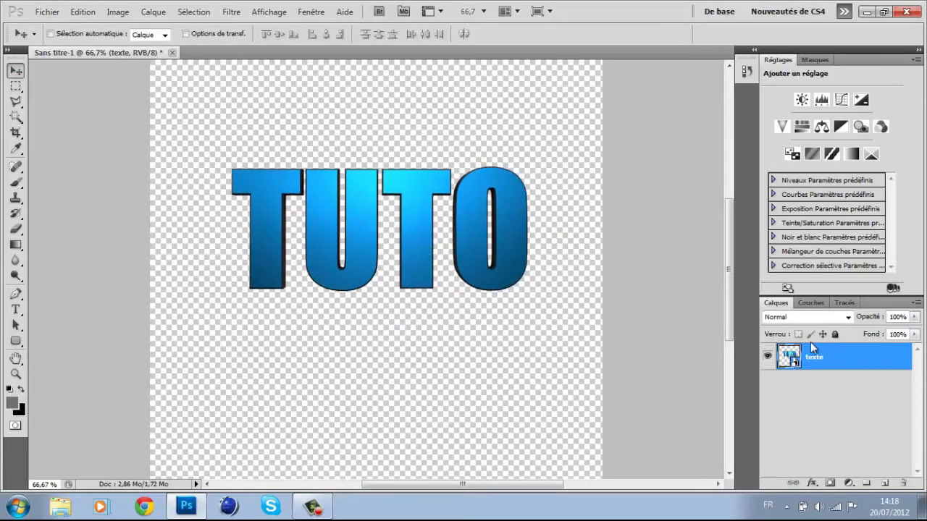
{"action": "right_click", "coordinate": [865, 369]}
{"action": "left_click", "coordinate": [756, 278]}
- Start importing another image and browse to the Textures folder inside Images and ressources
{"action": "left_click", "coordinate": [48, 12]}
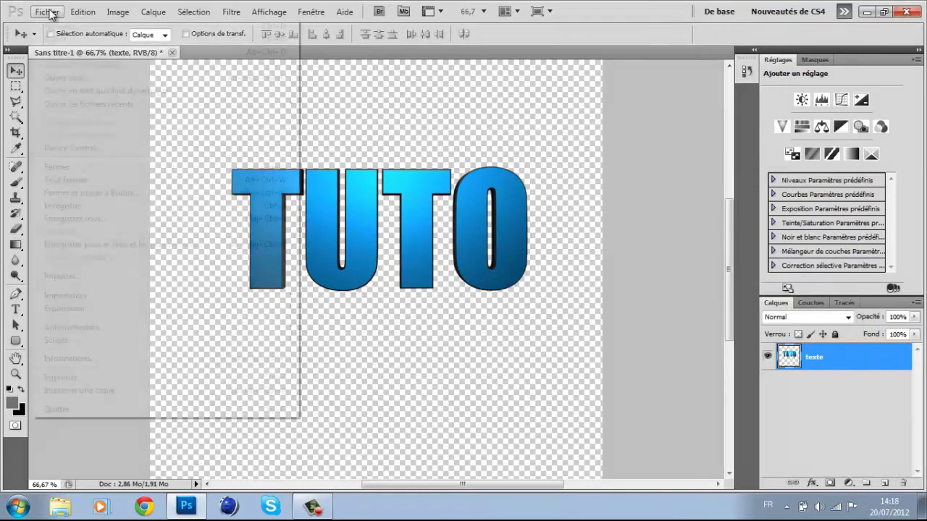
{"action": "left_click", "coordinate": [163, 274]}
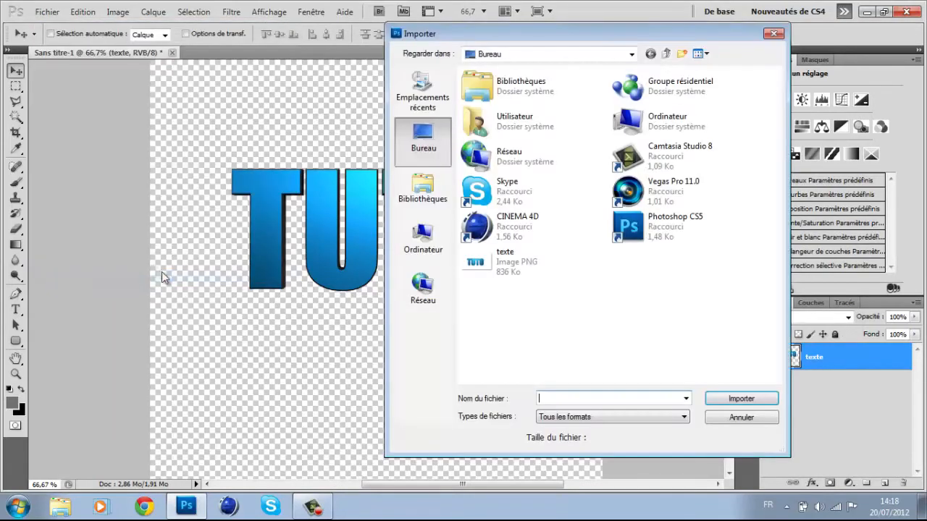
{"action": "left_click", "coordinate": [425, 243]}
{"action": "double_click", "coordinate": [539, 149]}
{"action": "double_click", "coordinate": [488, 115]}
{"action": "scroll", "coordinate": [513, 334], "scroll_direction": "down", "scroll_amount": 4}
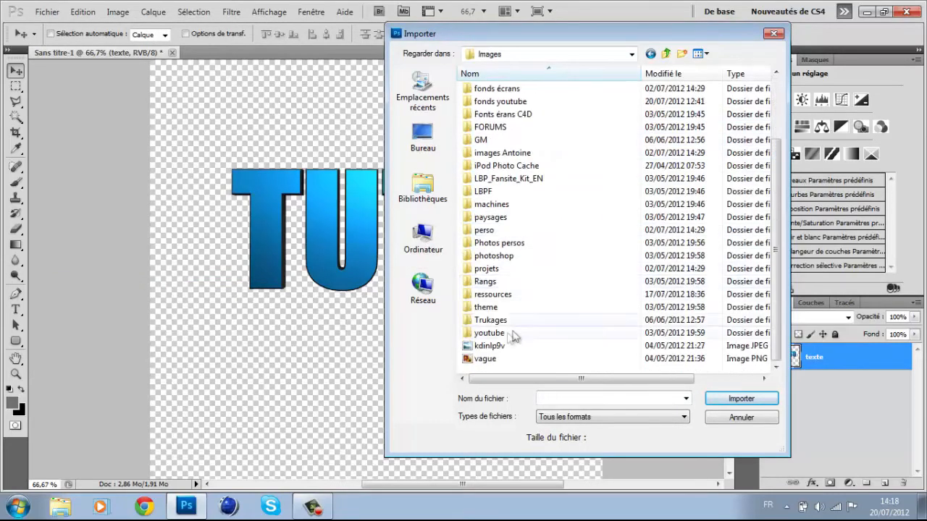
{"action": "double_click", "coordinate": [507, 294]}
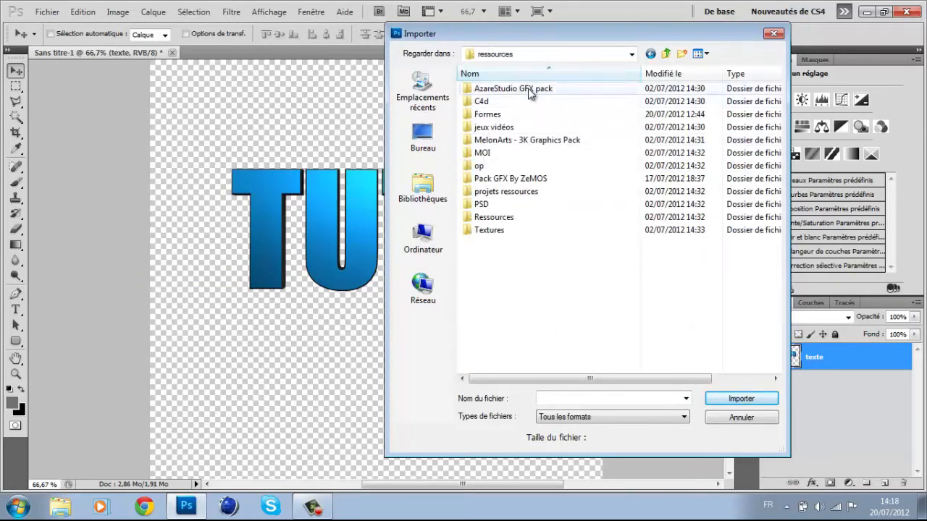
{"action": "double_click", "coordinate": [498, 230]}
- Find the Grunge Metal texture in the Textures folder and place it over the text
{"action": "scroll", "coordinate": [628, 166], "scroll_direction": "down", "scroll_amount": 6}
{"action": "scroll", "coordinate": [632, 143], "scroll_direction": "down", "scroll_amount": 3}
{"action": "scroll", "coordinate": [634, 156], "scroll_direction": "down", "scroll_amount": 3}
{"action": "scroll", "coordinate": [635, 161], "scroll_direction": "down", "scroll_amount": 2}
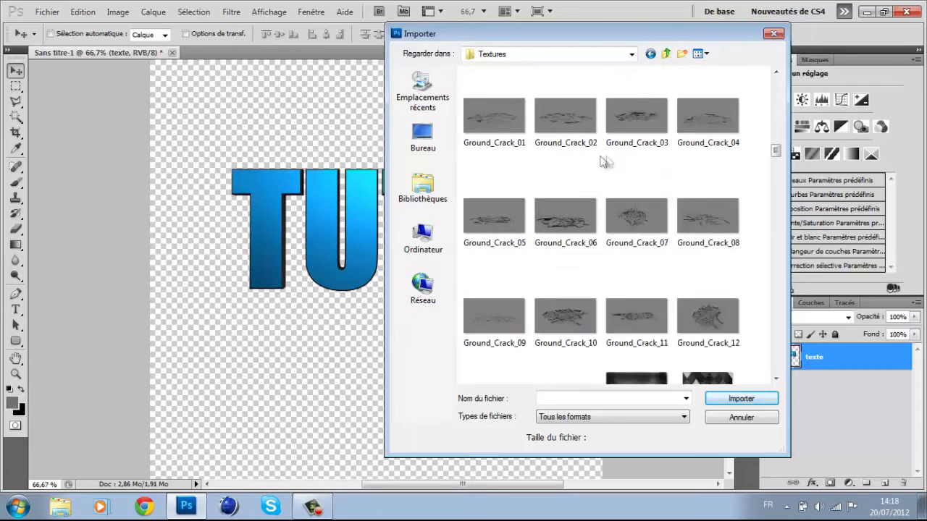
{"action": "scroll", "coordinate": [606, 188], "scroll_direction": "down", "scroll_amount": 3}
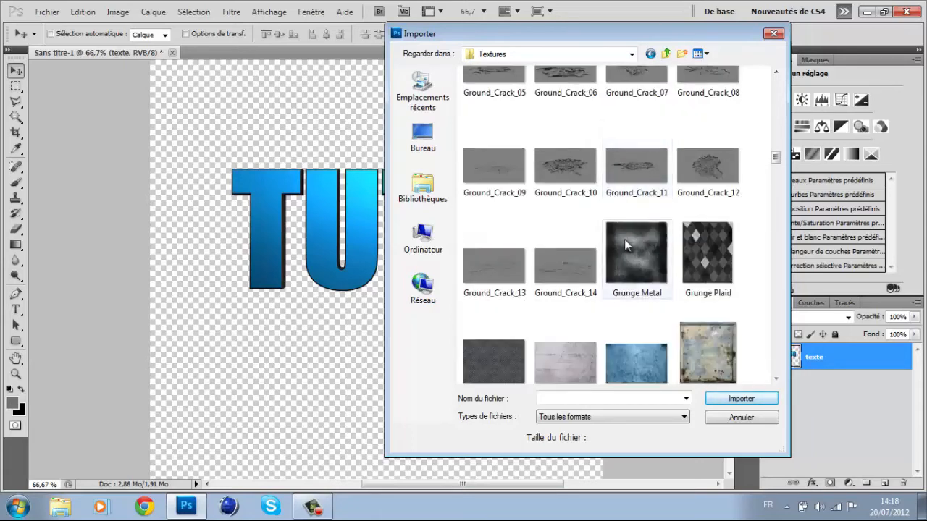
{"action": "mouse_move", "coordinate": [623, 249]}
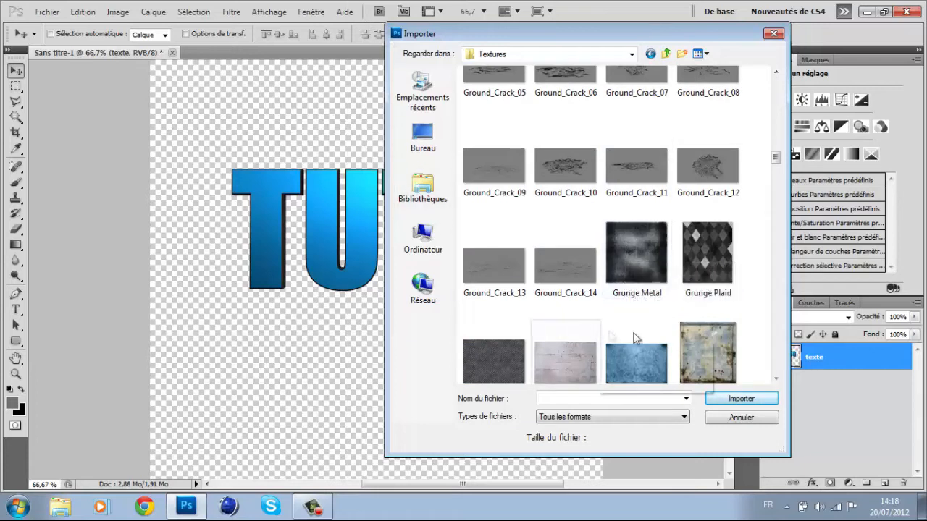
{"action": "mouse_move", "coordinate": [660, 261]}
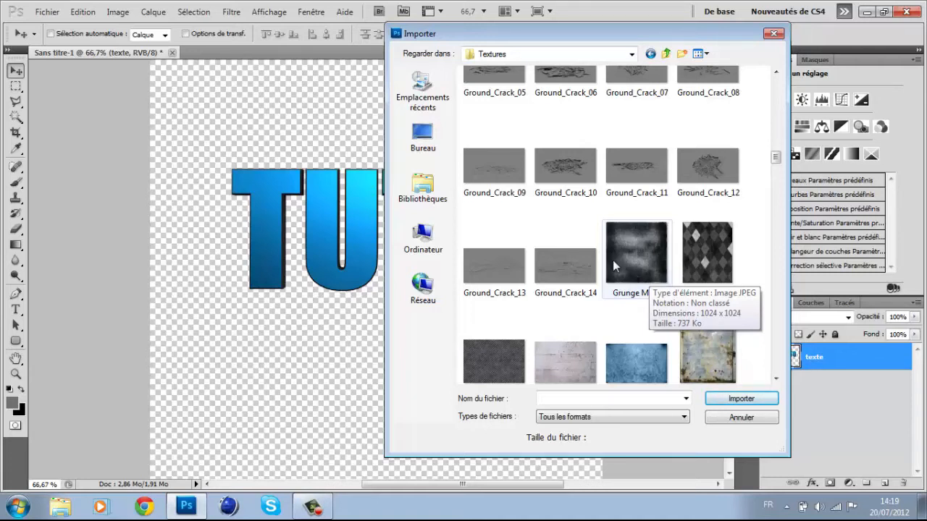
{"action": "double_click", "coordinate": [640, 274]}
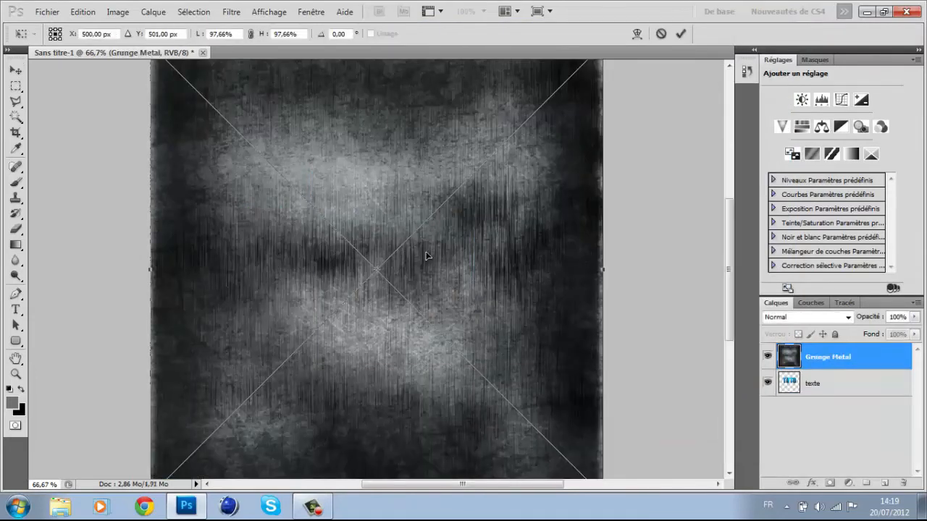
- Commit the placed Grunge Metal texture and set its layer's blend mode to Incrustation
{"action": "key", "text": "Return"}
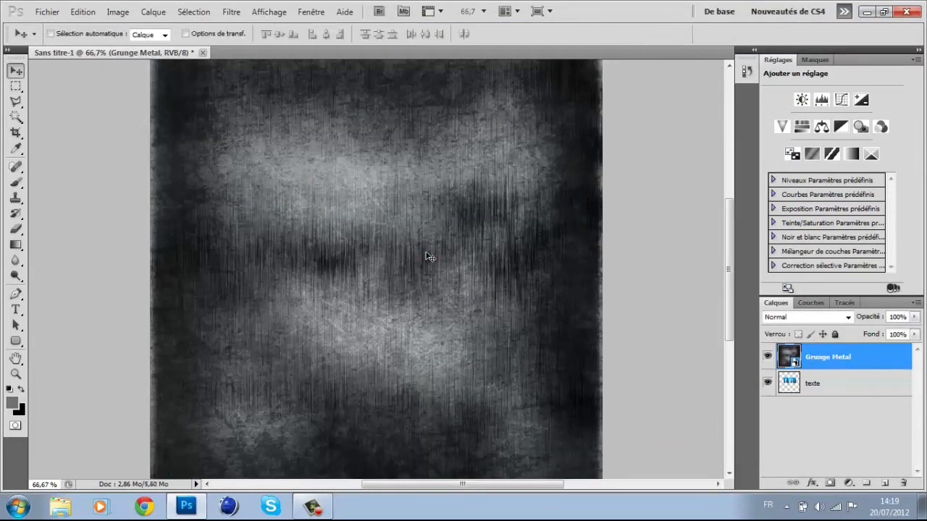
{"action": "left_click", "coordinate": [849, 317]}
{"action": "left_click", "coordinate": [778, 169]}
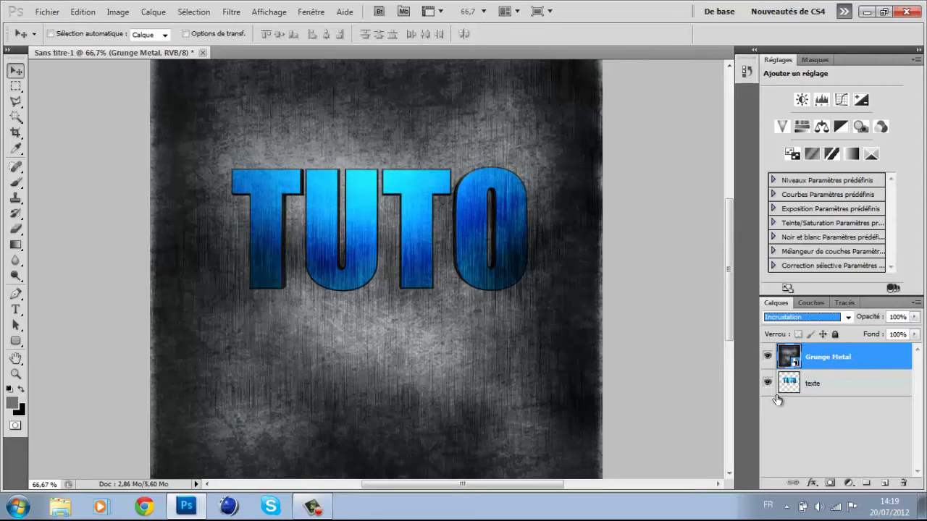
- Load the texte layer's lettering as a selection and activate the Magic Wand tool
{"action": "left_click", "coordinate": [824, 383]}
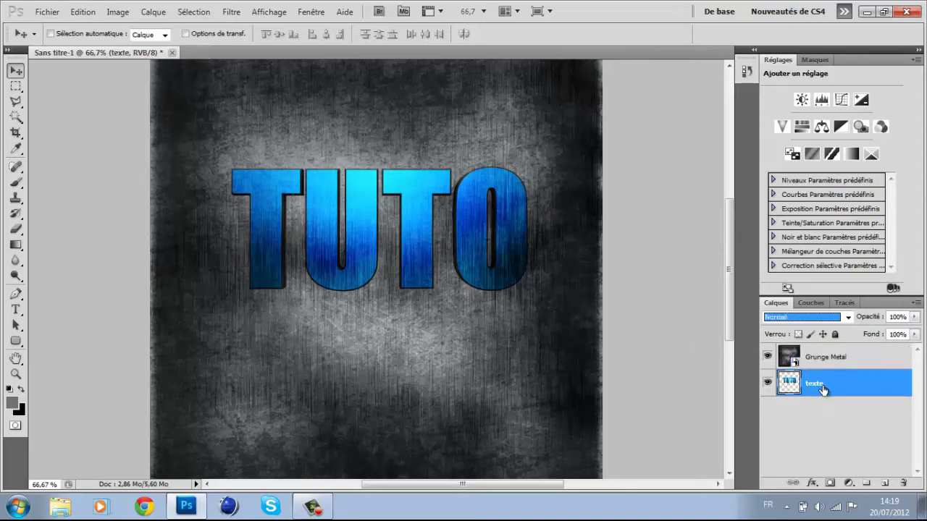
{"action": "left_click", "coordinate": [793, 386], "text": "ctrl"}
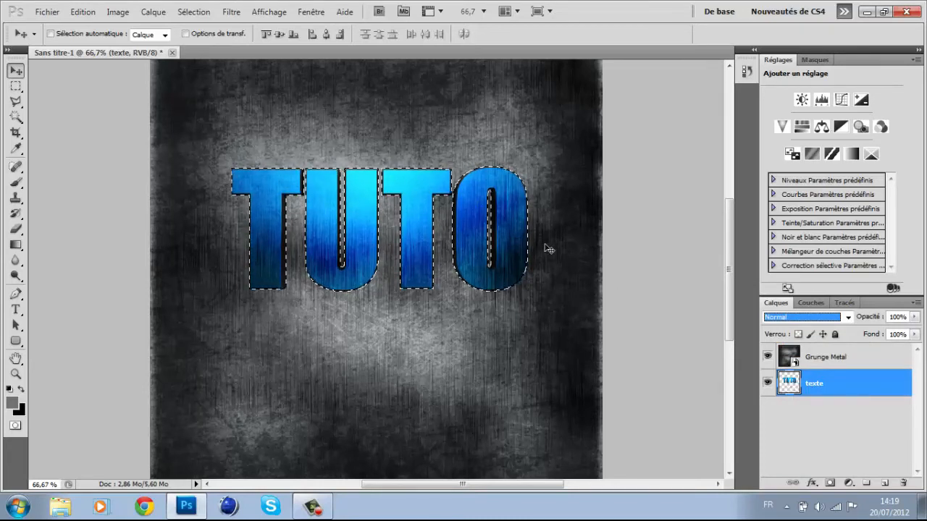
{"action": "left_click", "coordinate": [19, 118]}
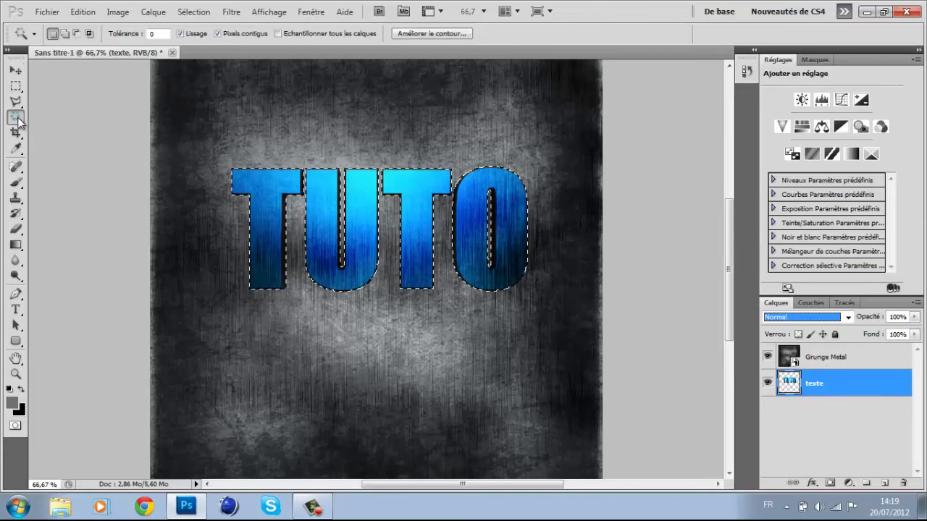
{"action": "left_click", "coordinate": [20, 121]}
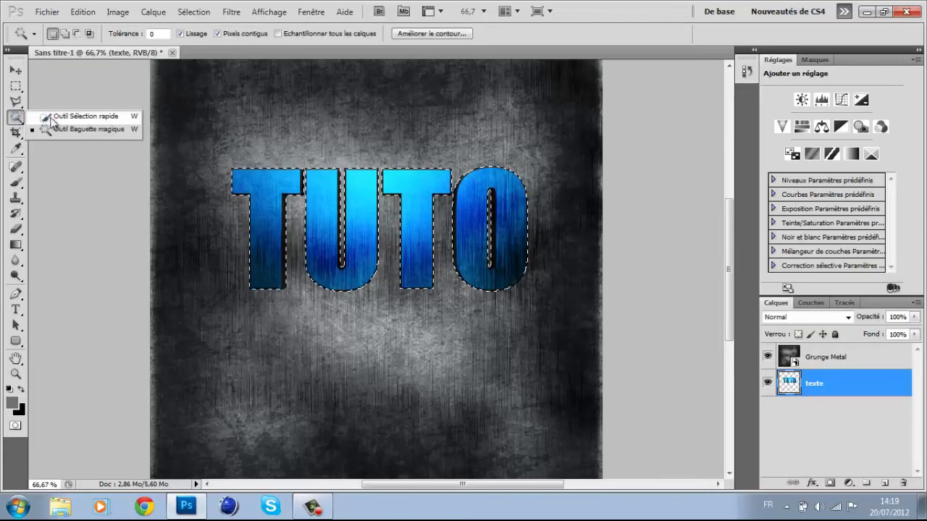
{"action": "left_click", "coordinate": [41, 117]}
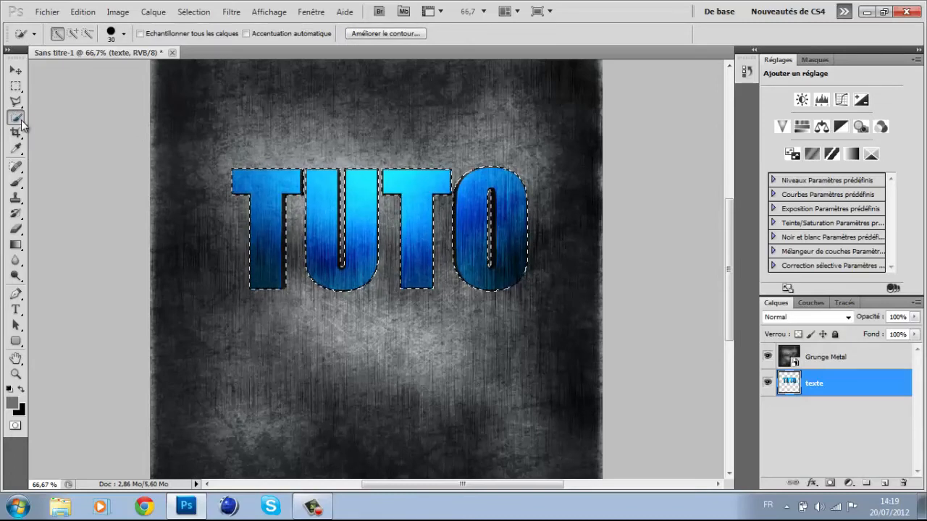
{"action": "left_click", "coordinate": [19, 120]}
{"action": "left_click", "coordinate": [44, 128]}
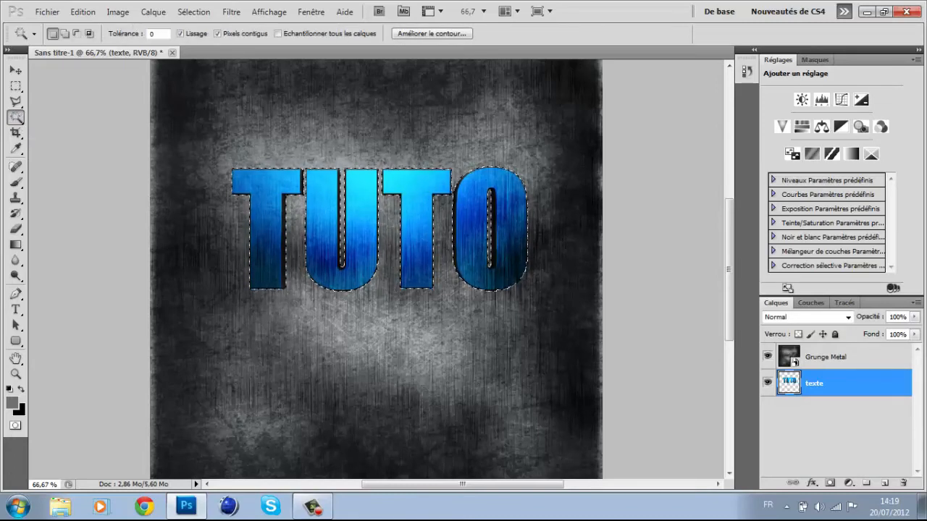
- Invert the selection so that it covers everything outside the TUTO lettering
{"action": "right_click", "coordinate": [412, 128]}
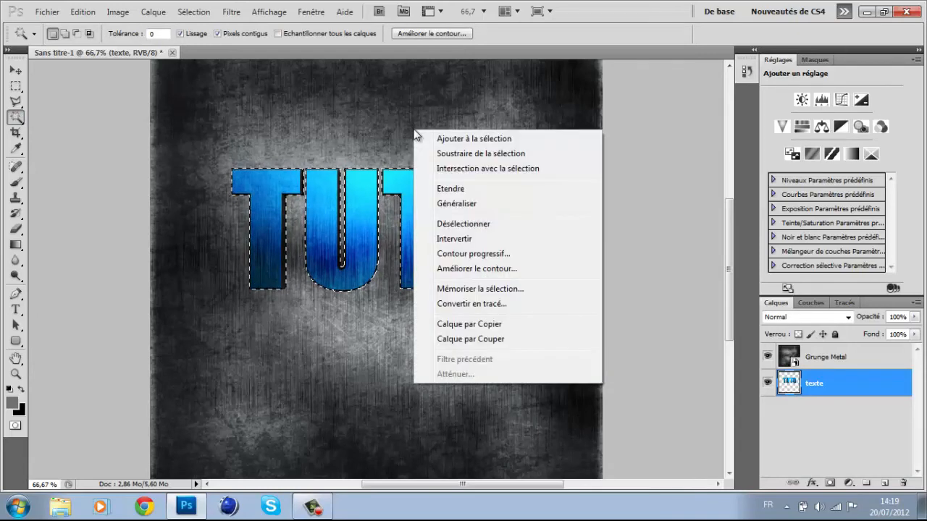
{"action": "left_click", "coordinate": [466, 241]}
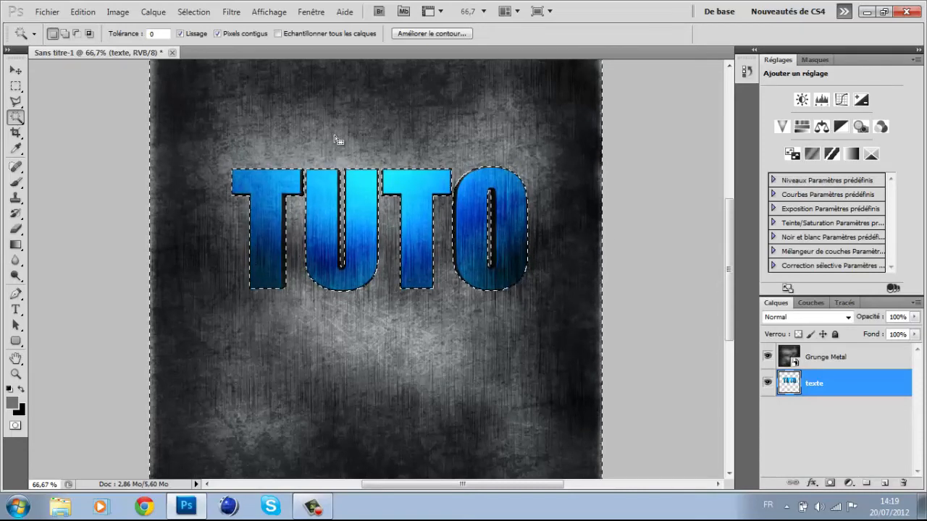
- Rasterize the Grunge Metal layer, then delete its texture outside the lettering and clear the selection
{"action": "left_click", "coordinate": [849, 360]}
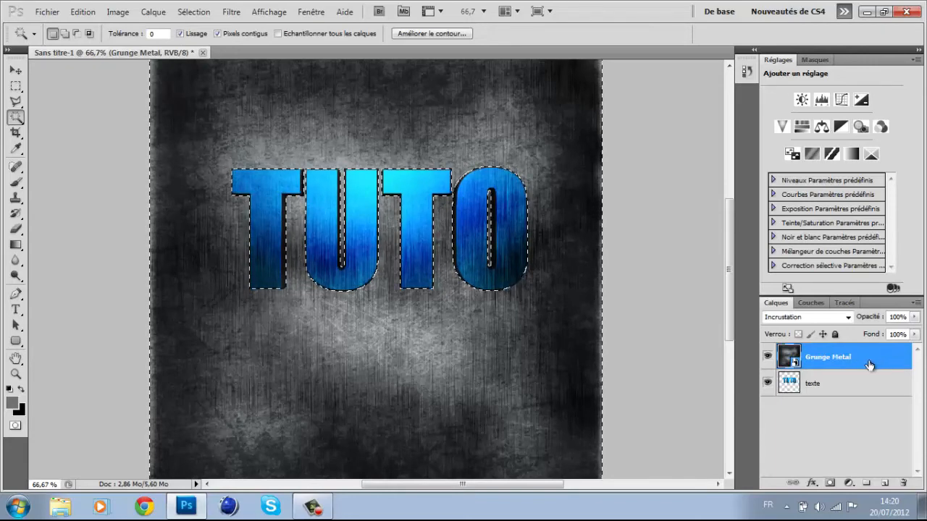
{"action": "right_click", "coordinate": [865, 360]}
{"action": "left_click", "coordinate": [800, 276]}
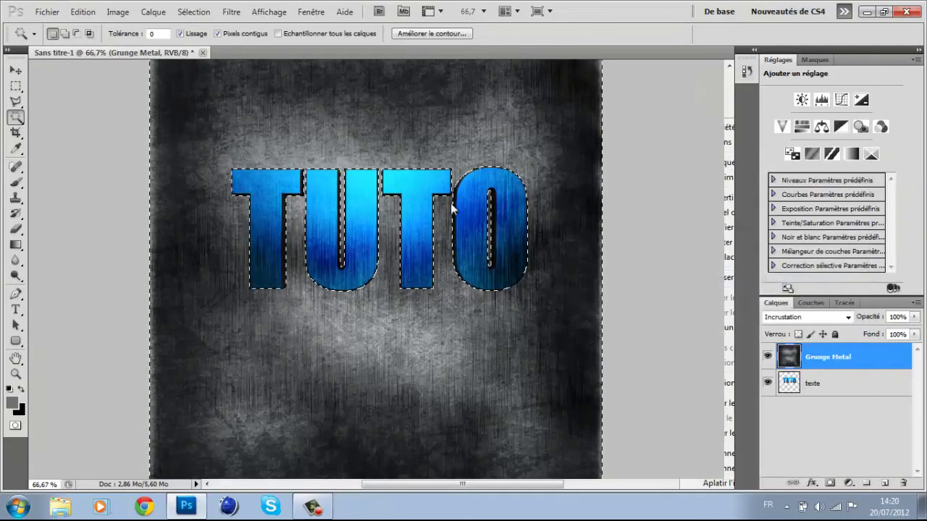
{"action": "key", "text": "Delete"}
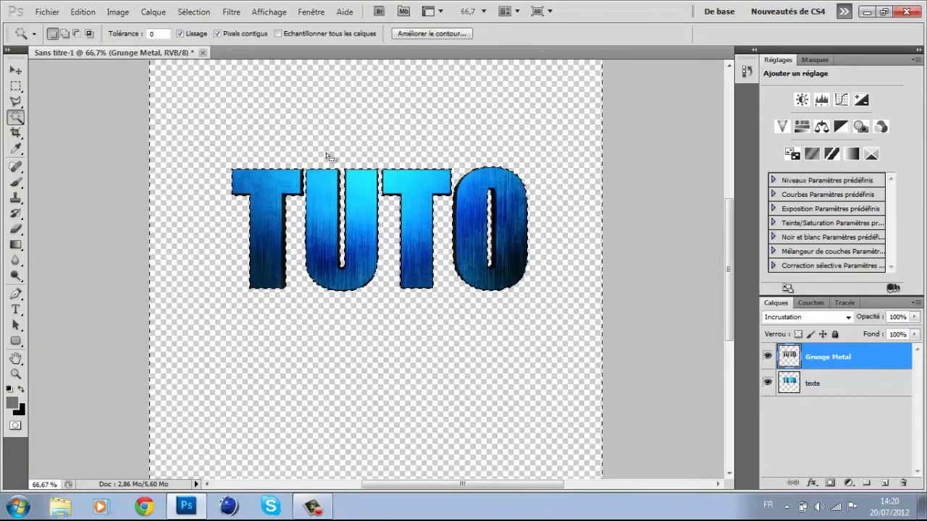
{"action": "key", "text": "ctrl+d"}
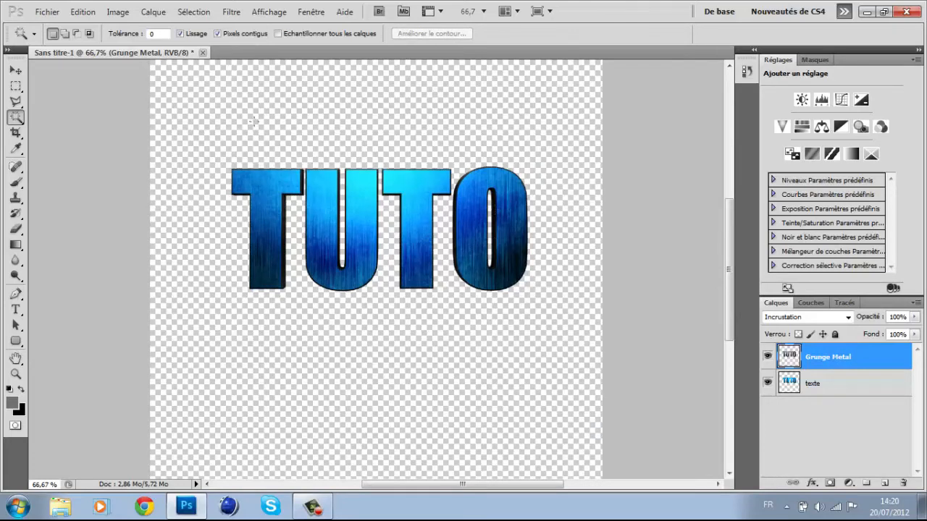
- Place the metal_024 texture from the Textures folder over the UTO letters and commit the placement
{"action": "left_click", "coordinate": [47, 11]}
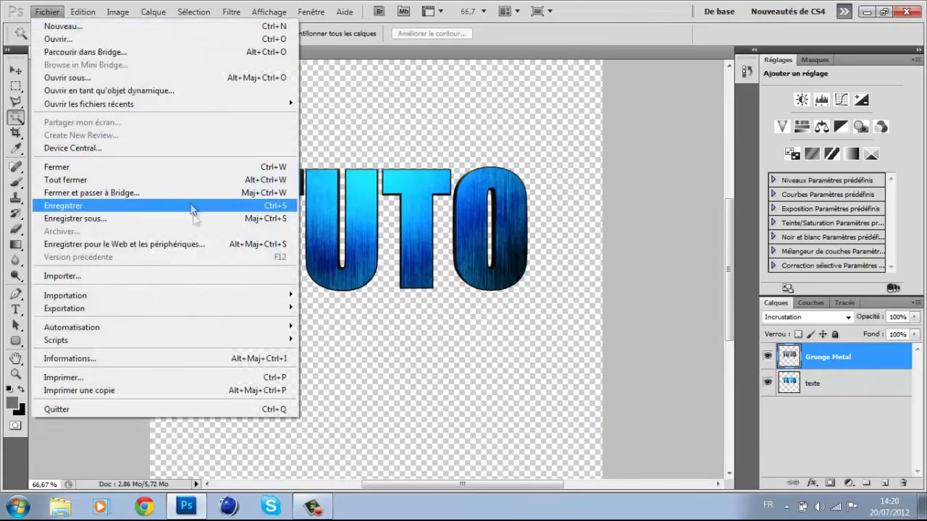
{"action": "left_click", "coordinate": [233, 276]}
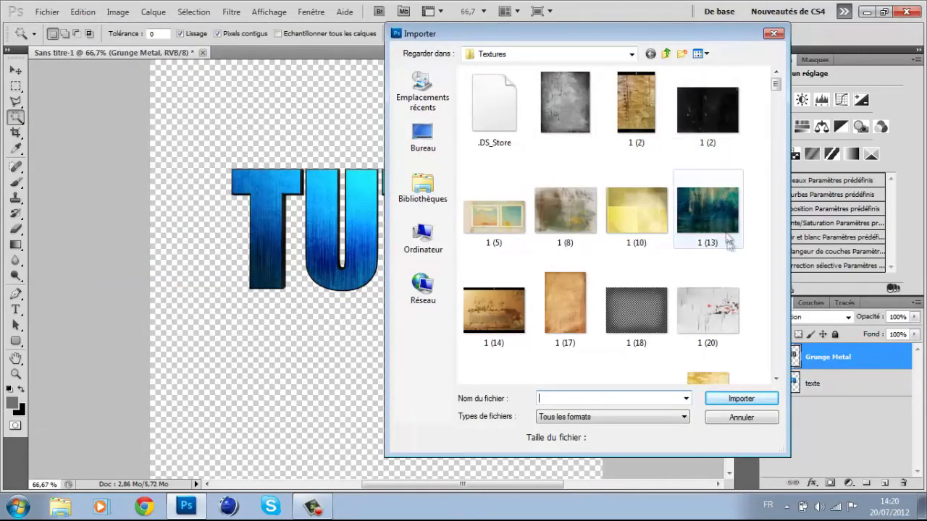
{"action": "left_click_drag", "start_coordinate": [775, 87], "coordinate": [788, 225]}
{"action": "double_click", "coordinate": [506, 262]}
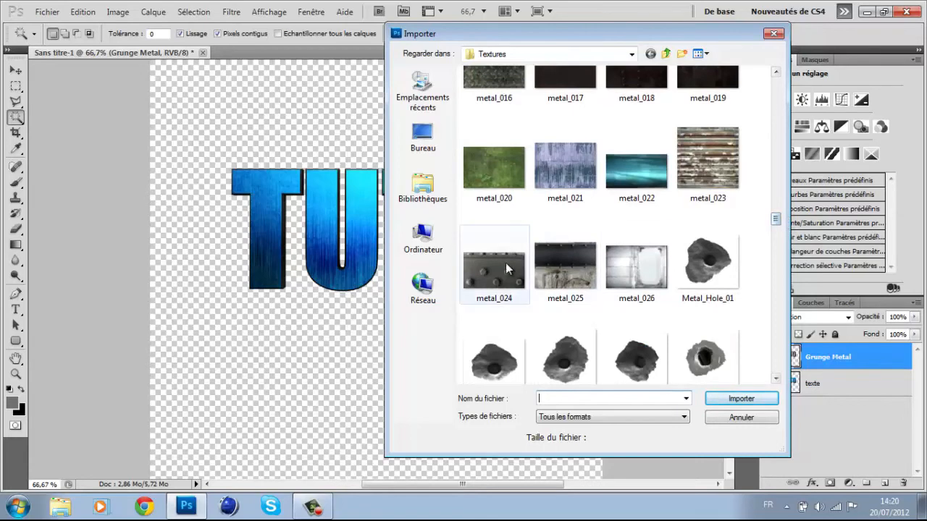
{"action": "left_click_drag", "start_coordinate": [453, 266], "coordinate": [490, 187]}
{"action": "left_click", "coordinate": [681, 34]}
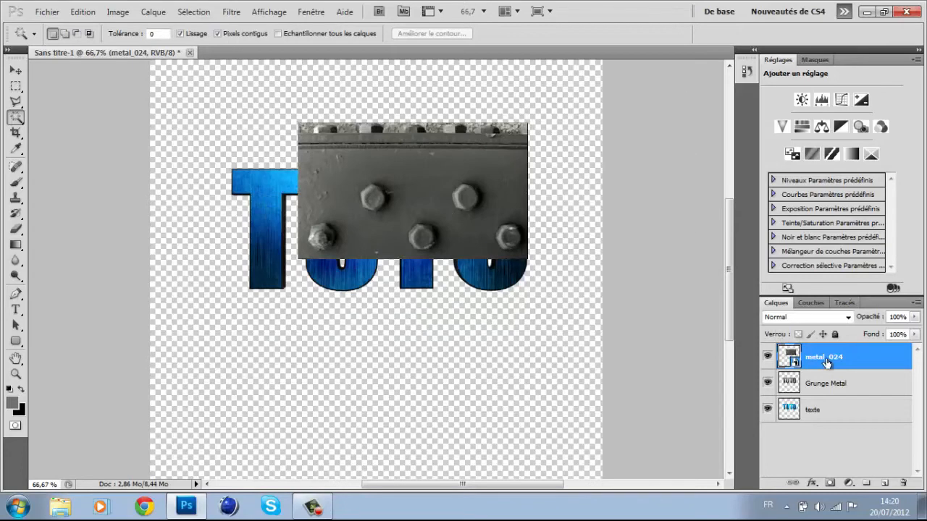
- Rasterize the metal_024 layer, delete its upper strip above the bolts with a rectangular selection, and clear the selection
{"action": "right_click", "coordinate": [826, 362]}
{"action": "left_click", "coordinate": [703, 276]}
{"action": "left_click", "coordinate": [15, 86]}
{"action": "left_click_drag", "start_coordinate": [522, 174], "coordinate": [592, 165]}
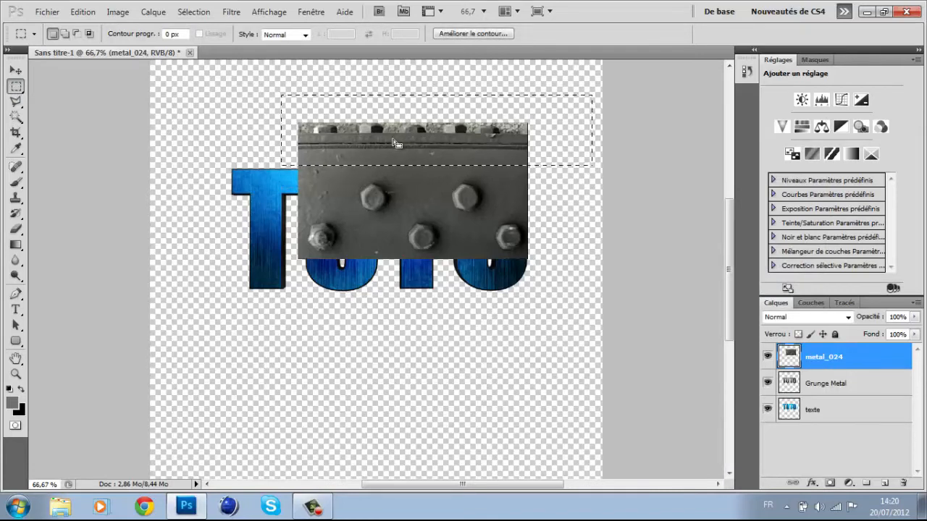
{"action": "key", "text": "Delete"}
{"action": "key", "text": "ctrl+d"}
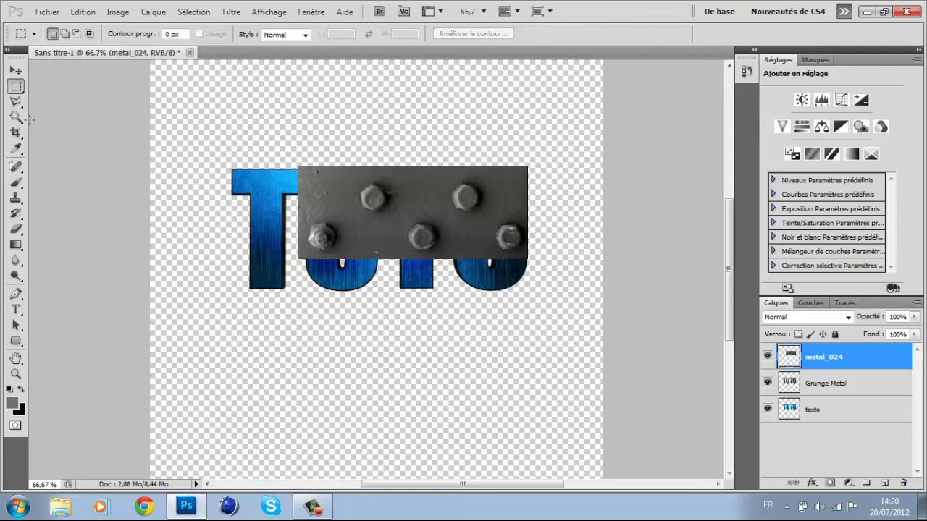
- Try the Incrustation blend mode on the metal_024 layer and return it to Normal
{"action": "left_click", "coordinate": [848, 318]}
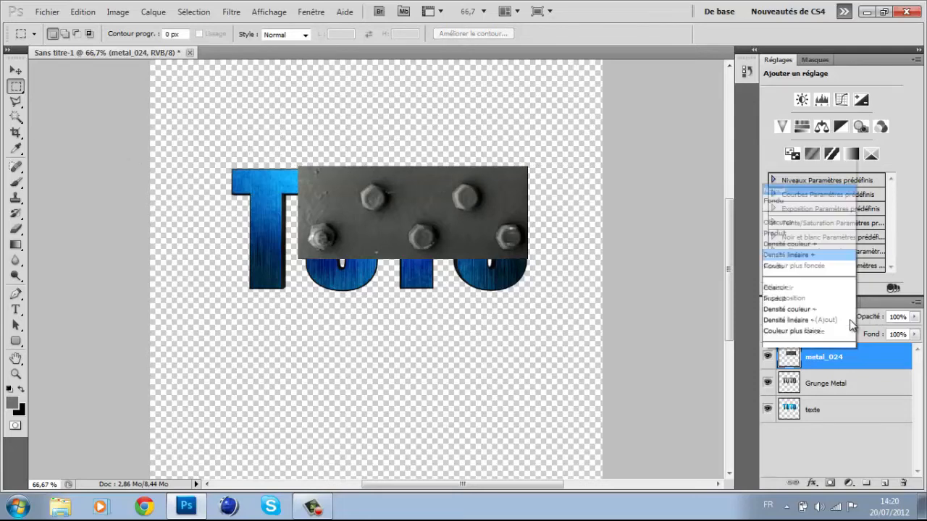
{"action": "left_click", "coordinate": [799, 171]}
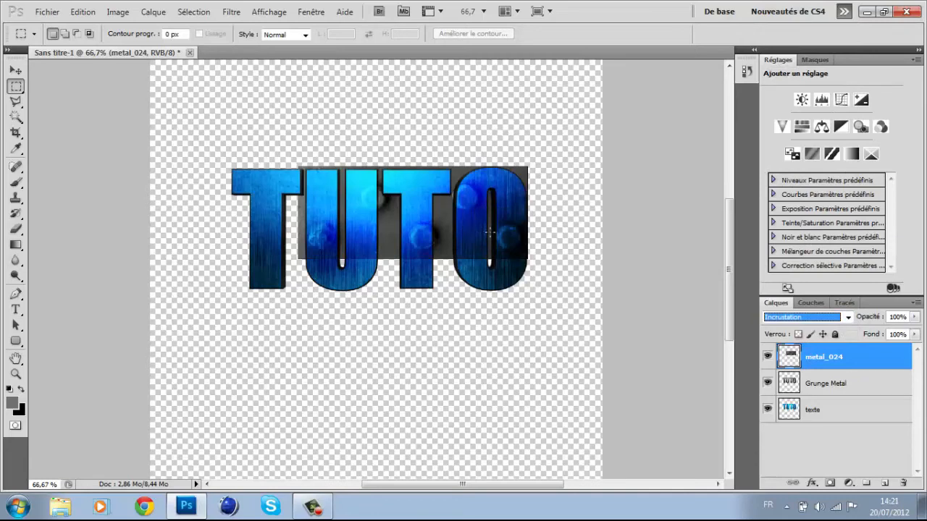
{"action": "left_click", "coordinate": [848, 318]}
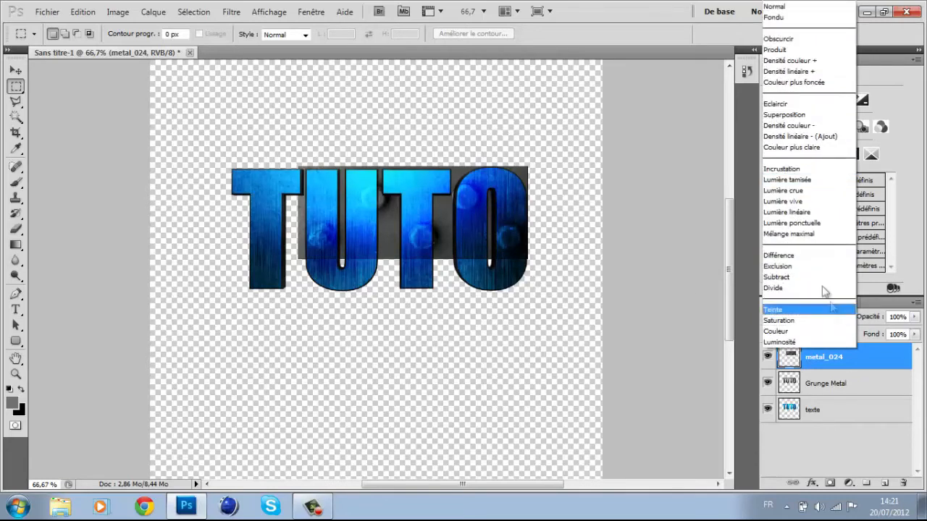
{"action": "left_click", "coordinate": [811, 7]}
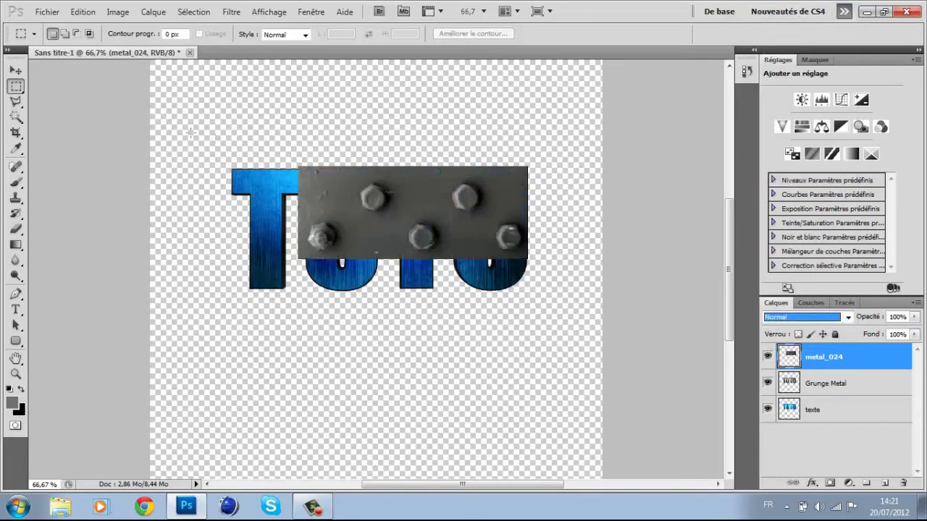
- Scale the metal_024 plate to about 33.38%, rotate it 90°, and fit it over the stem of the second T
{"action": "key", "text": "ctrl+t"}
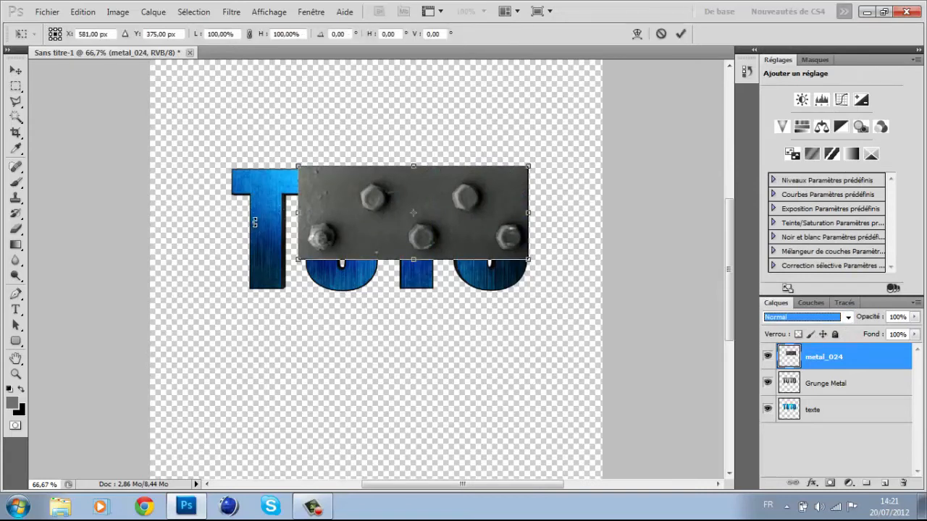
{"action": "left_click_drag", "start_coordinate": [531, 264], "coordinate": [421, 251], "text": "shift"}
{"action": "left_click_drag", "start_coordinate": [483, 222], "coordinate": [400, 308], "text": "shift"}
{"action": "left_click_drag", "start_coordinate": [409, 266], "coordinate": [431, 274]}
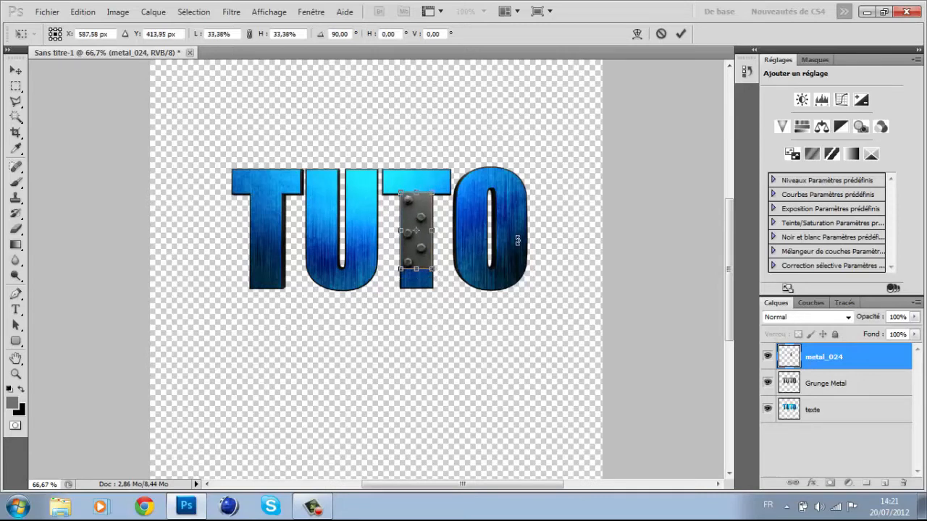
{"action": "key", "text": "Return"}
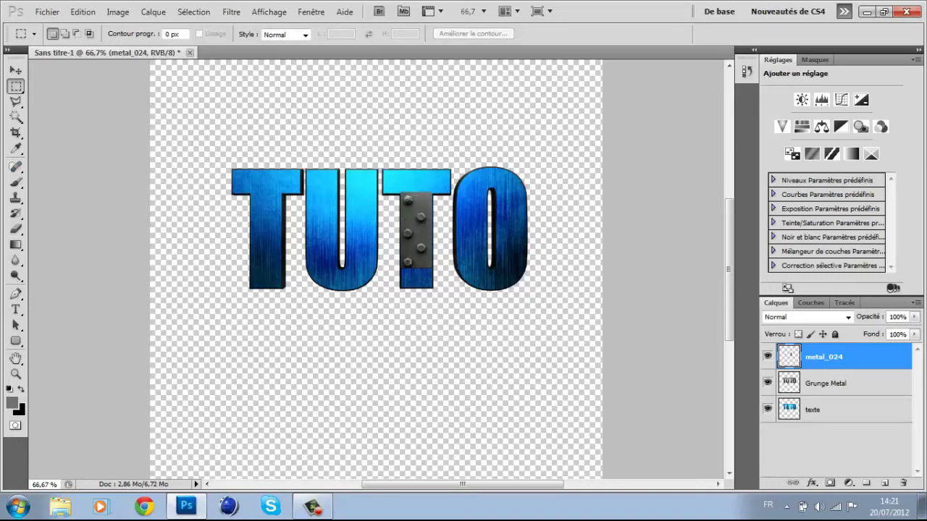
- Try the Superposition blend mode on the metal_024 layer, and set it to Incrustation instead
{"action": "left_click", "coordinate": [848, 318]}
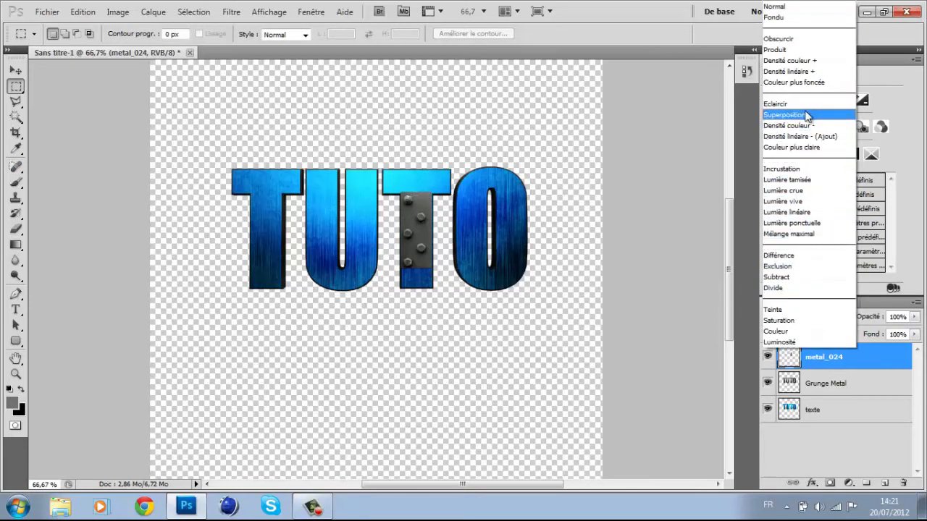
{"action": "left_click", "coordinate": [806, 114]}
{"action": "left_click", "coordinate": [844, 317]}
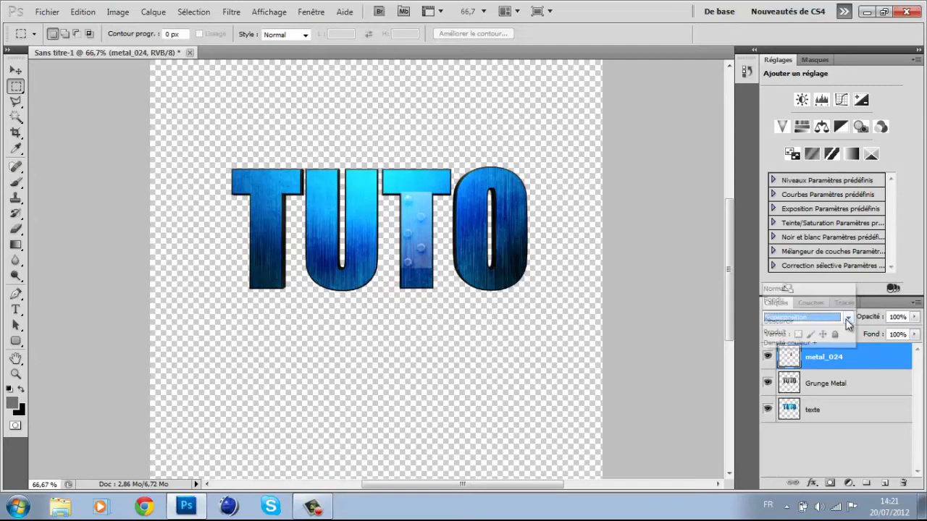
{"action": "left_click", "coordinate": [826, 169]}
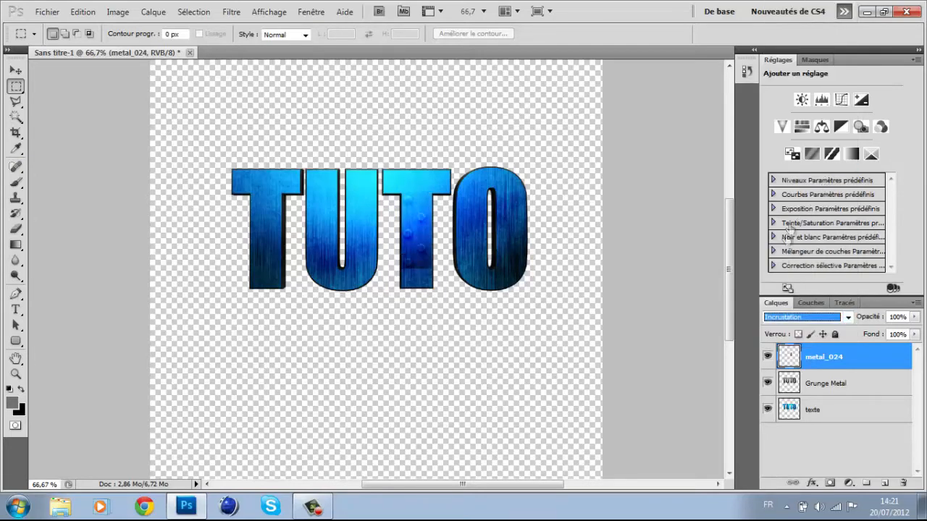
- Erase the lower edge of the metal_024 plate on the second T with a soft 42 px eraser
{"action": "left_click", "coordinate": [17, 229]}
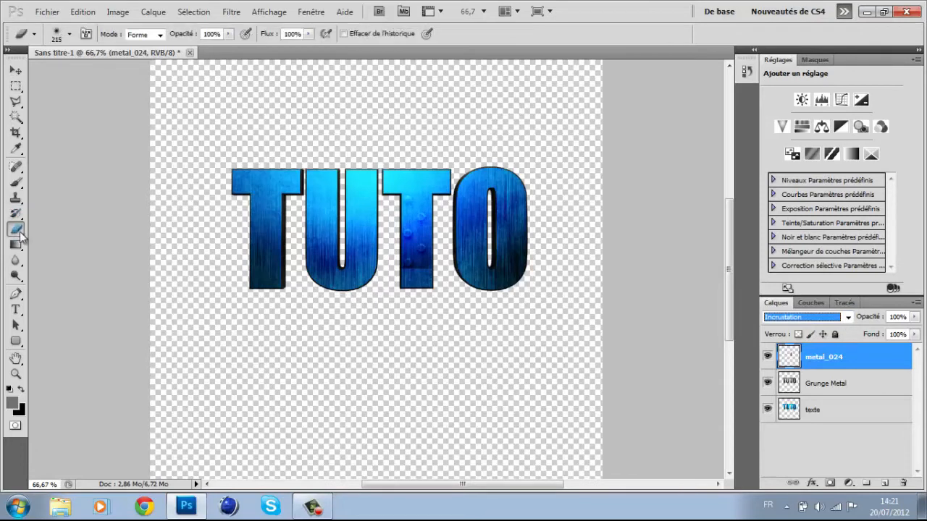
{"action": "right_click", "coordinate": [438, 309]}
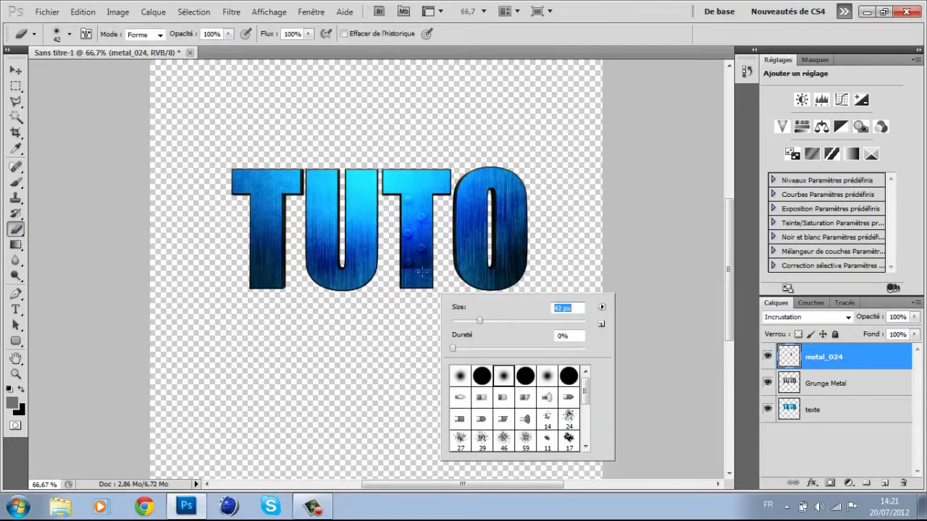
{"action": "key", "text": "Return"}
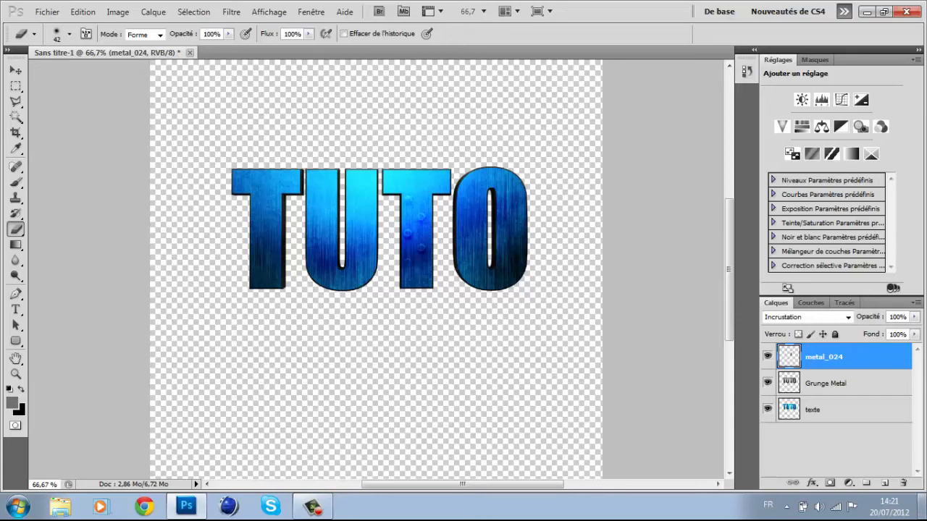
- Duplicate the metal_024 layer twice and erase leftover texture near the plate's lower edge on all three metal_024 layers
{"action": "left_click_drag", "start_coordinate": [889, 485], "coordinate": [888, 486]}
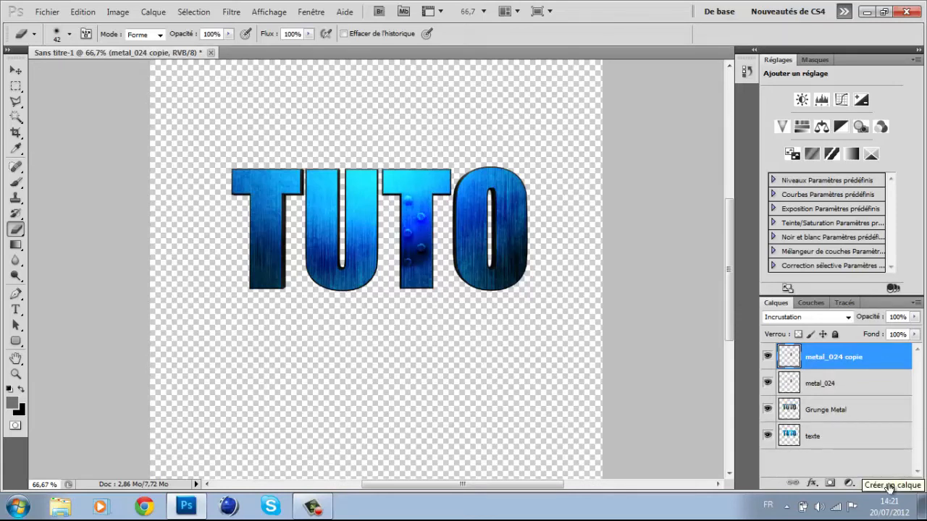
{"action": "key", "text": "ctrl+j"}
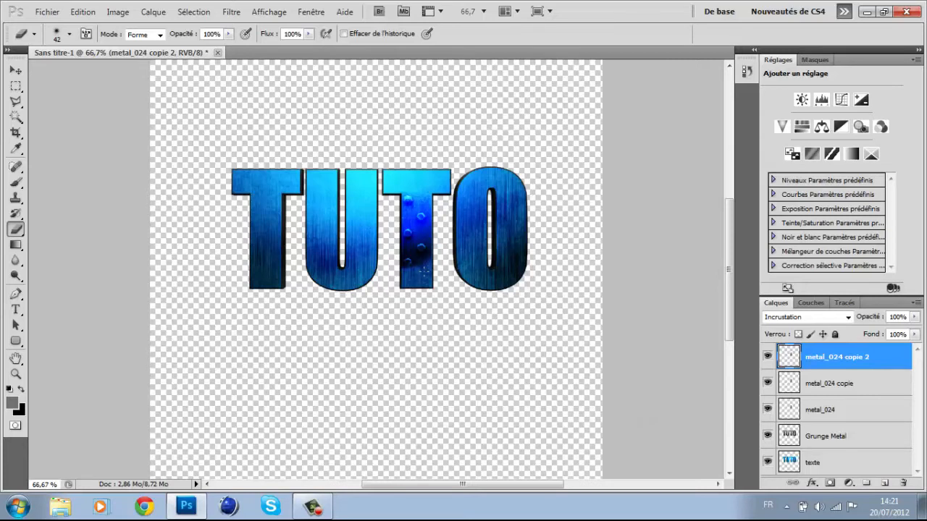
{"action": "left_click", "coordinate": [885, 391]}
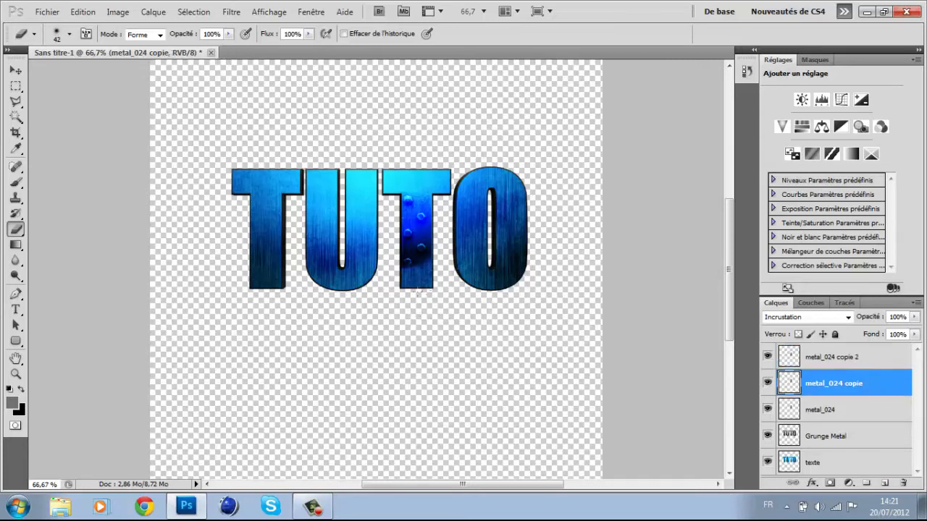
{"action": "left_click", "coordinate": [855, 410]}
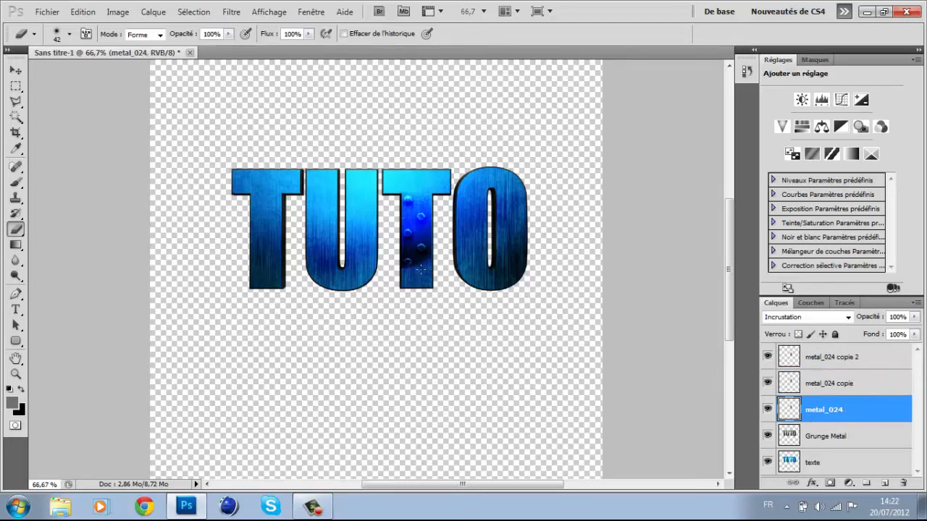
- Merge the three metal_024 layers and set the merged layer's blend mode to Incrustation
{"action": "left_click", "coordinate": [846, 368], "text": "shift"}
{"action": "right_click", "coordinate": [846, 366]}
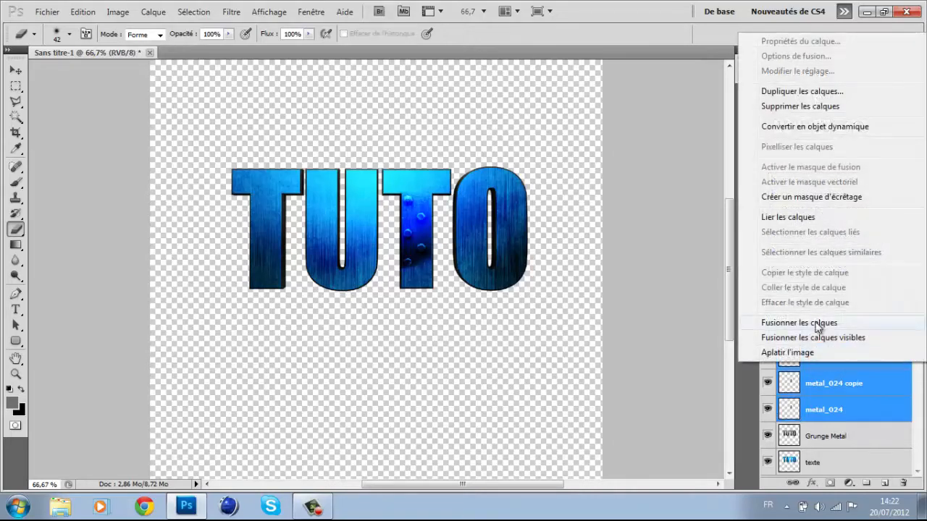
{"action": "left_click", "coordinate": [818, 325]}
{"action": "left_click", "coordinate": [843, 316]}
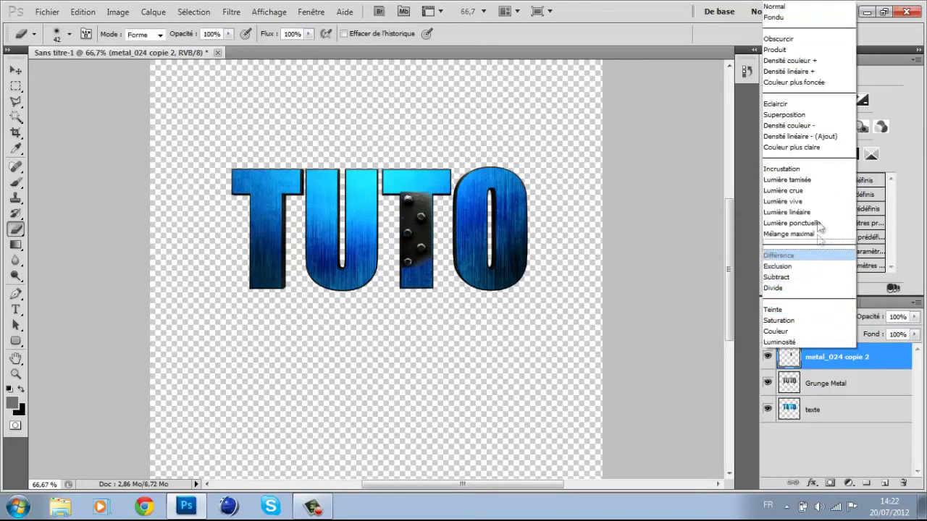
{"action": "left_click", "coordinate": [784, 169]}
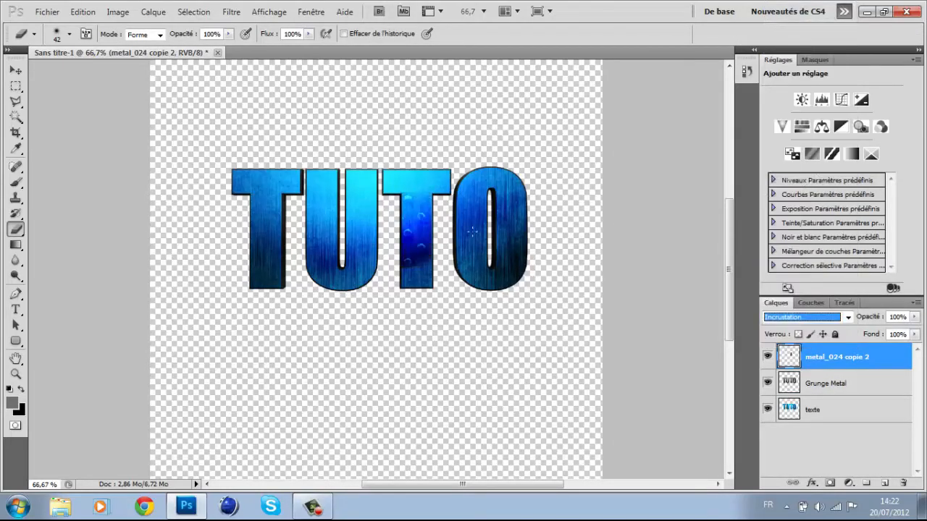
- Import the crack image 1 (3) from the More folder of the AzareStudio GFX pack
{"action": "left_click", "coordinate": [47, 12]}
{"action": "left_click", "coordinate": [135, 276]}
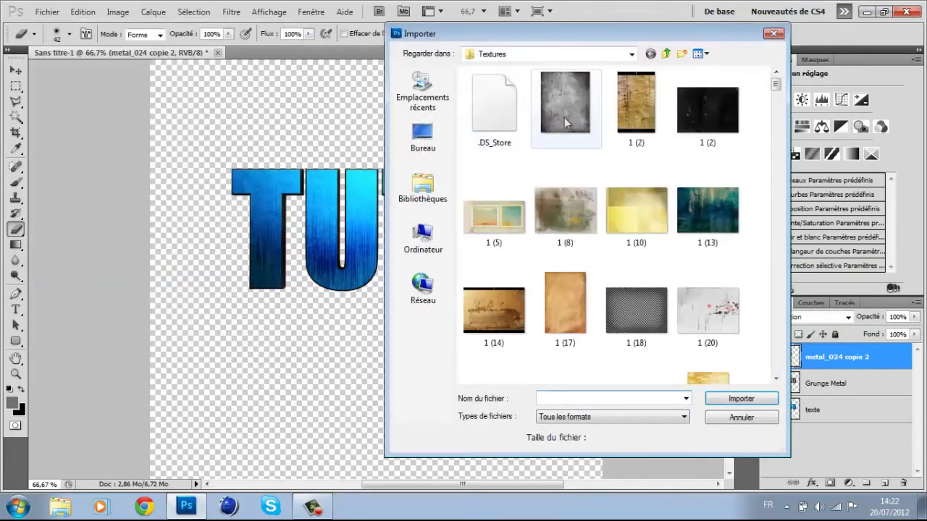
{"action": "left_click", "coordinate": [666, 54]}
{"action": "double_click", "coordinate": [640, 88]}
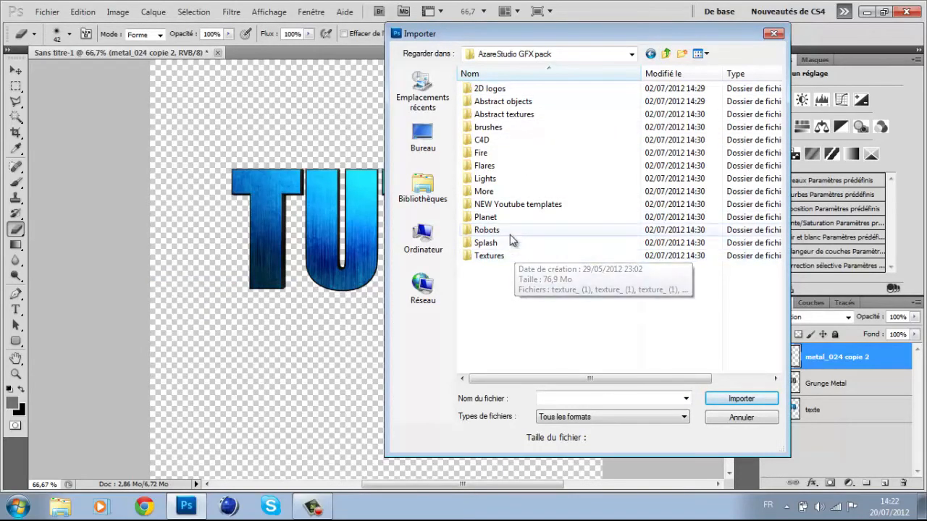
{"action": "double_click", "coordinate": [512, 191]}
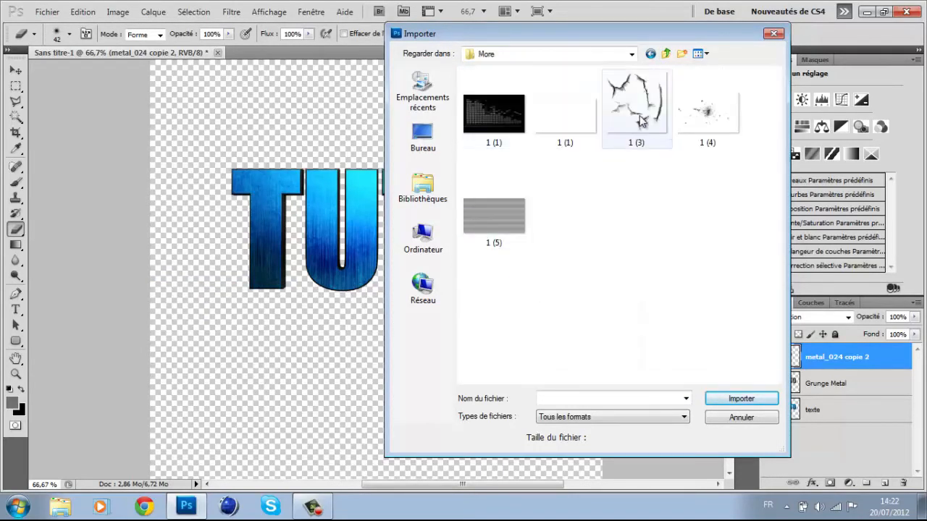
{"action": "left_click", "coordinate": [623, 97]}
{"action": "double_click", "coordinate": [615, 110]}
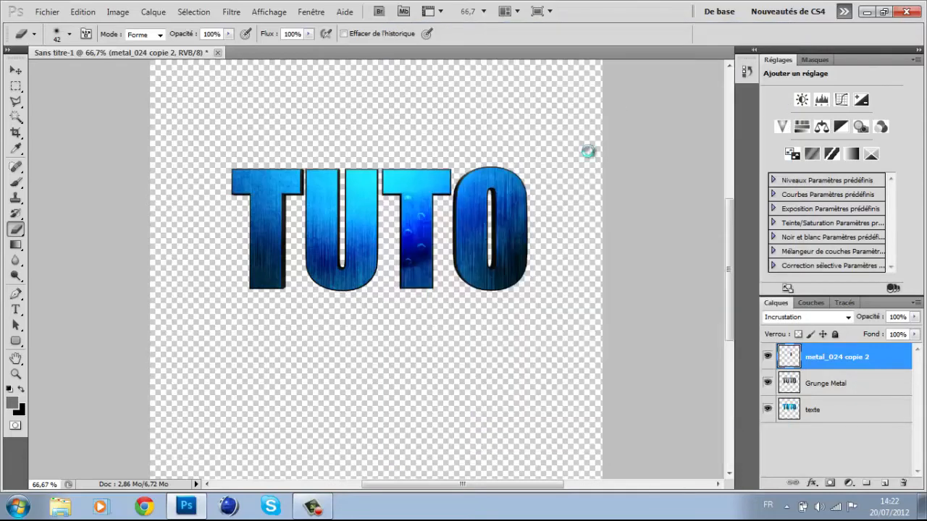
- Position the crack image over the first T and the U, and commit the placement
{"action": "left_click_drag", "start_coordinate": [432, 319], "coordinate": [416, 313]}
{"action": "left_click_drag", "start_coordinate": [403, 278], "coordinate": [372, 279]}
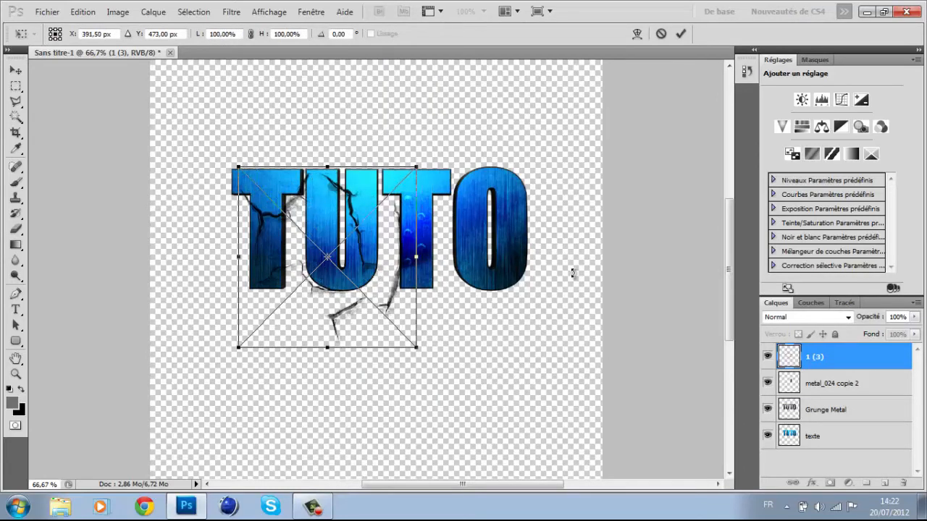
{"action": "key", "text": "Return"}
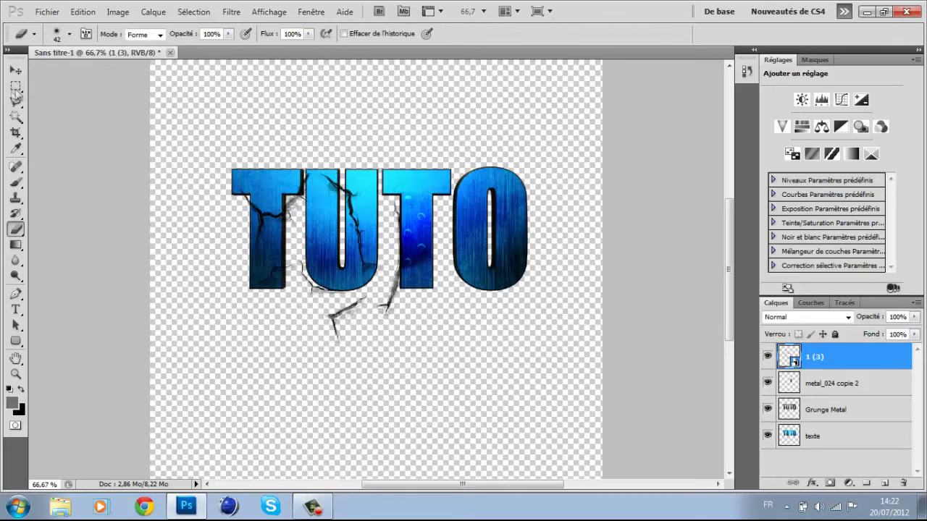
- Rasterize the 1 (3) layer and erase the cracks below the letters and between the first T and the U
{"action": "right_click", "coordinate": [896, 361]}
{"action": "left_click", "coordinate": [768, 273]}
{"action": "mouse_move", "coordinate": [390, 289]}
{"action": "left_mouse_down"}
{"action": "mouse_move", "coordinate": [395, 300]}
{"action": "mouse_move", "coordinate": [339, 337]}
{"action": "left_mouse_up"}
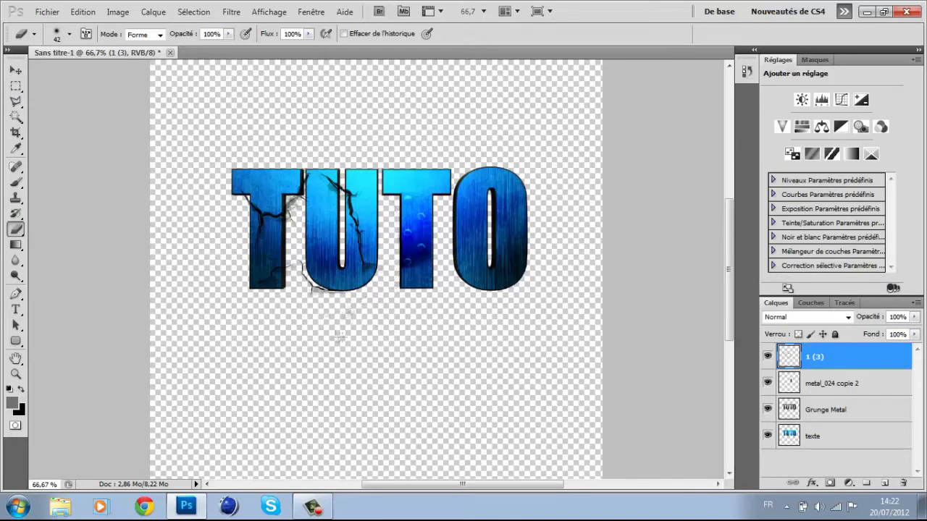
{"action": "mouse_move", "coordinate": [293, 257]}
{"action": "left_mouse_down"}
{"action": "mouse_move", "coordinate": [309, 288]}
{"action": "mouse_move", "coordinate": [307, 307]}
{"action": "mouse_move", "coordinate": [309, 281]}
{"action": "left_mouse_up"}
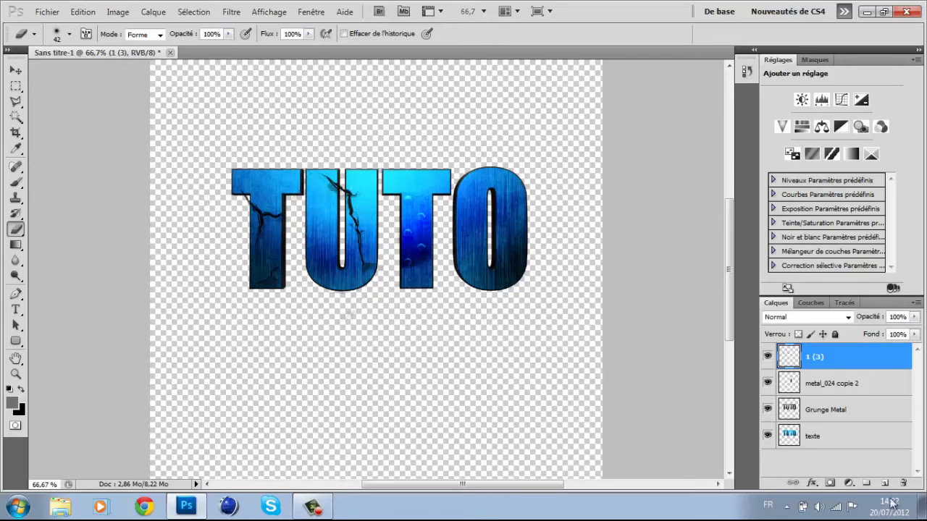
- Delete the parts of the 1 (3) crack layer outside the lettering using the inverted texte outline, and deselect
{"action": "left_click", "coordinate": [789, 436], "text": "ctrl"}
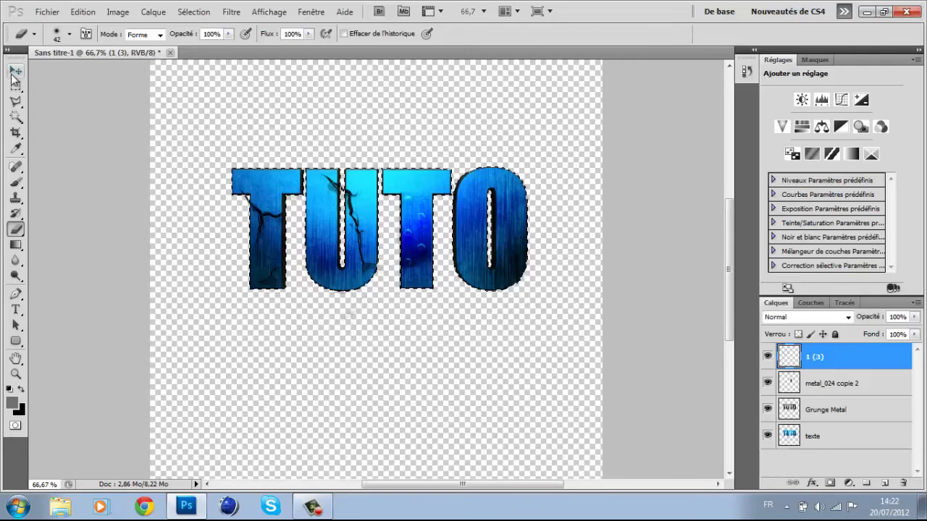
{"action": "left_click", "coordinate": [16, 116]}
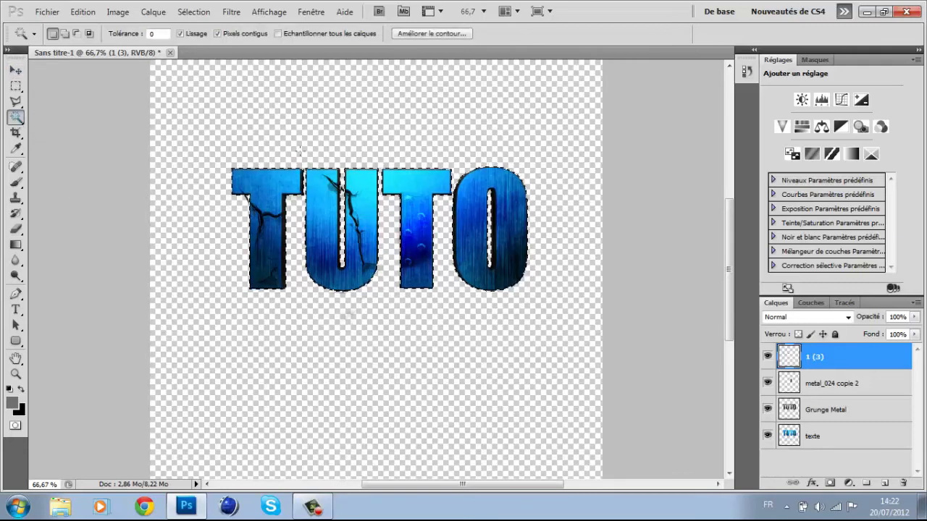
{"action": "right_click", "coordinate": [382, 145]}
{"action": "left_click", "coordinate": [462, 255]}
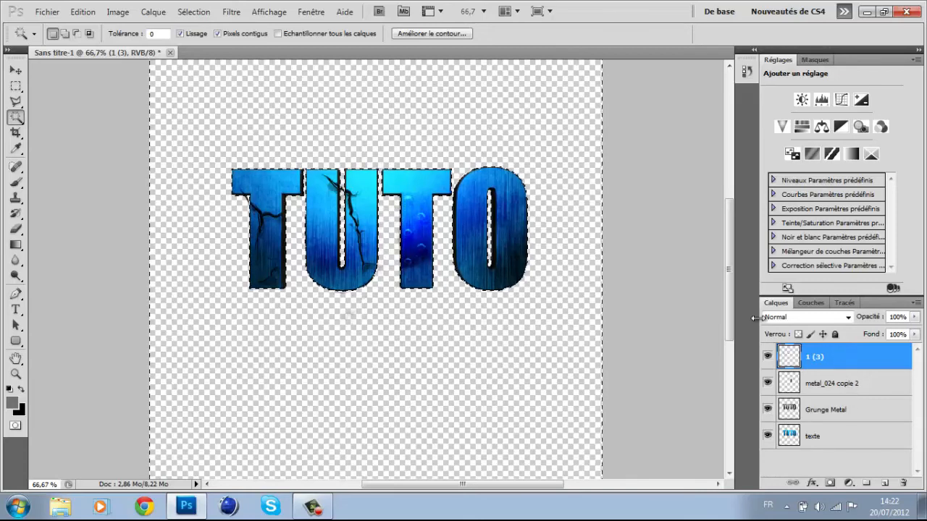
{"action": "key", "text": "ctrl+d"}
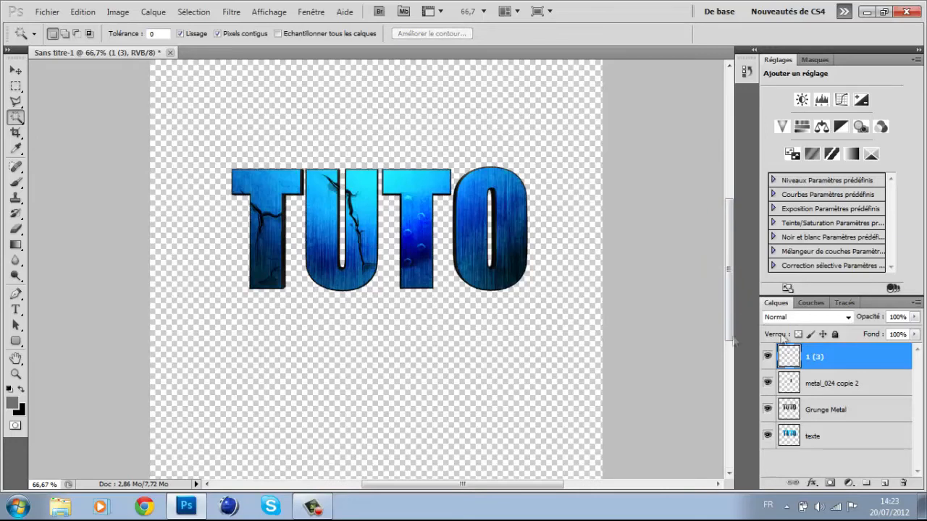
{"action": "left_click", "coordinate": [40, 13]}
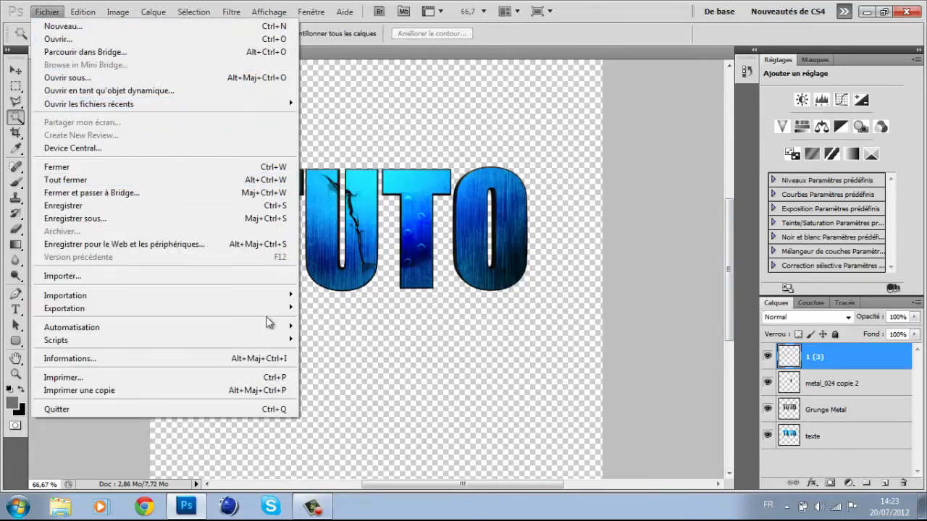
{"action": "left_click", "coordinate": [468, 396]}
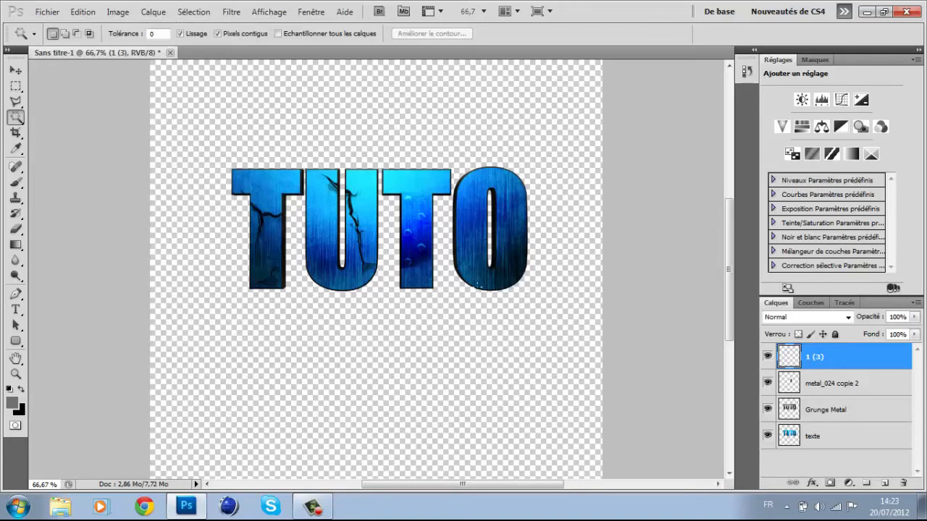
{"action": "key", "text": "ctrl+minus"}
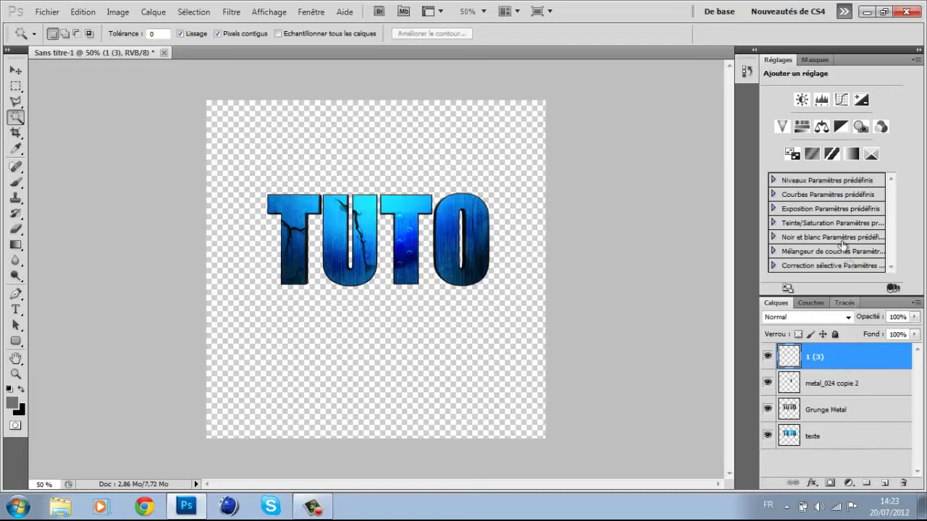
- Add a gradient map adjustment layer with the Violet, orange preset and set its blend mode to Incrustation
{"action": "left_click", "coordinate": [853, 156]}
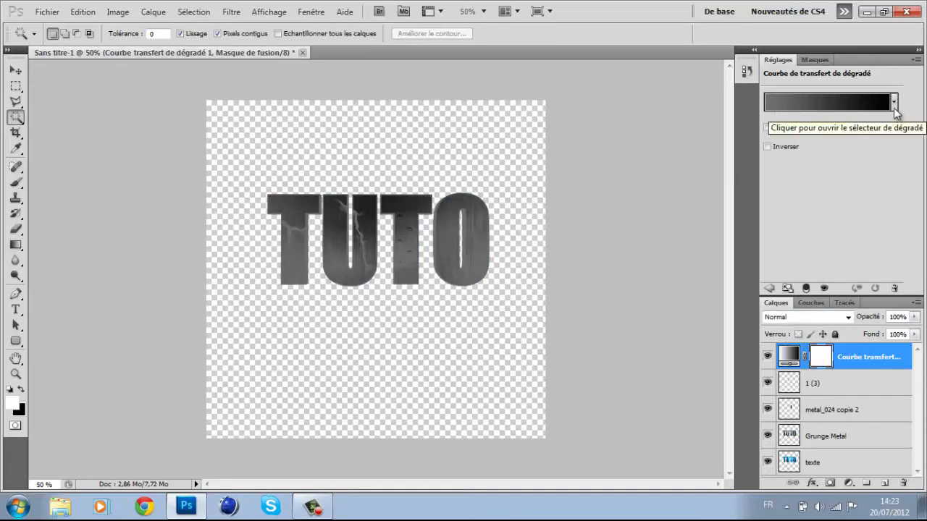
{"action": "left_click", "coordinate": [895, 105]}
{"action": "left_click", "coordinate": [855, 133]}
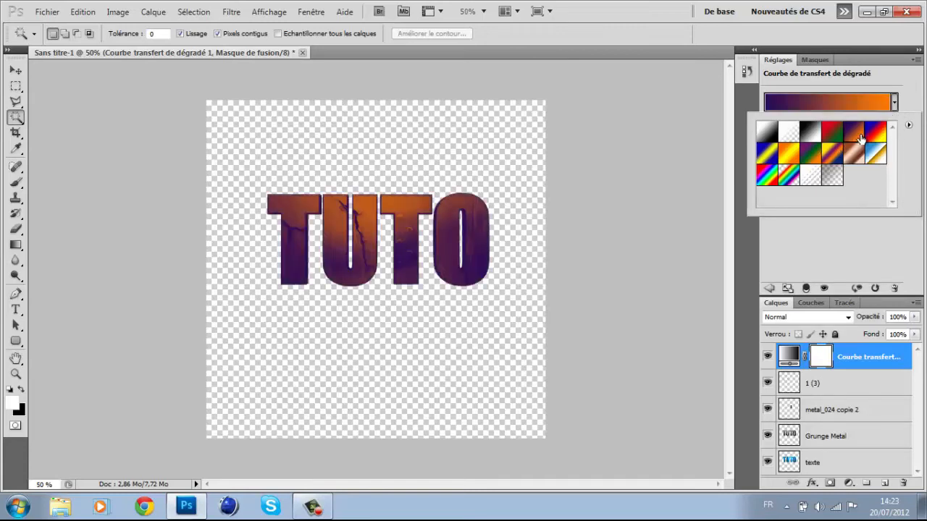
{"action": "left_click", "coordinate": [834, 227]}
{"action": "left_click", "coordinate": [807, 318]}
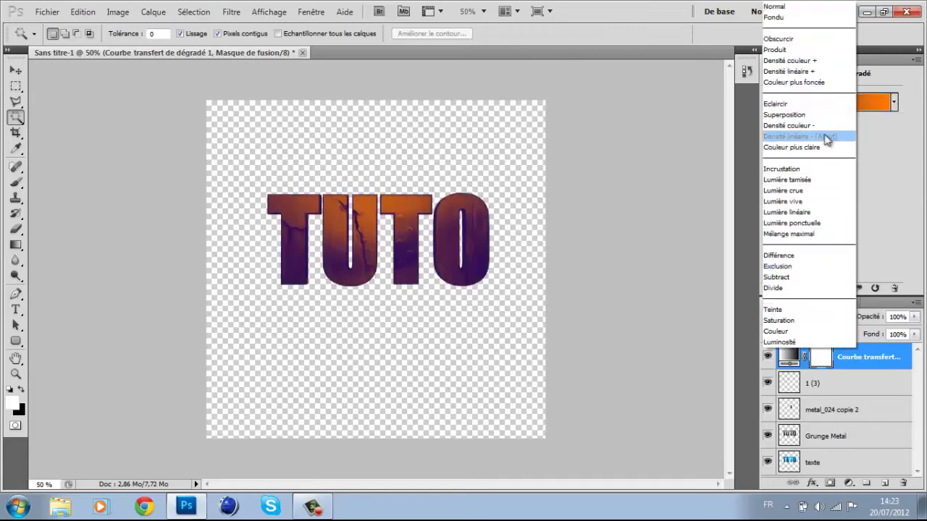
{"action": "left_click", "coordinate": [835, 172]}
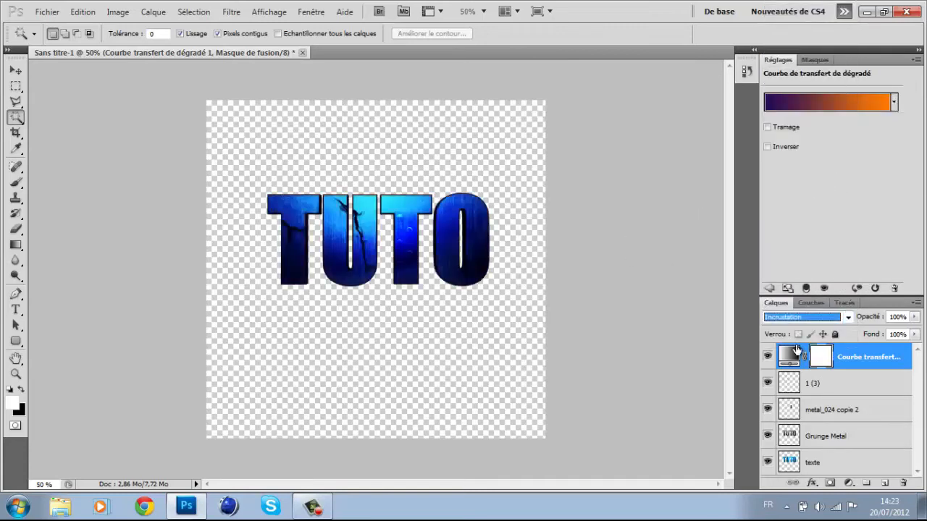
- Toggle the gradient map layer's visibility to compare the lettering with and without the effect
{"action": "left_click", "coordinate": [767, 357]}
{"action": "left_click", "coordinate": [767, 357]}
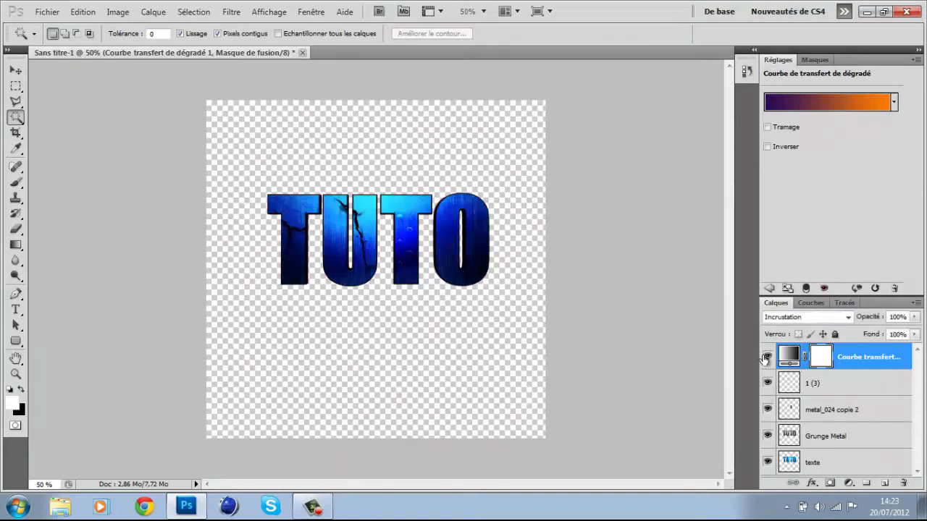
{"action": "left_click", "coordinate": [767, 357]}
{"action": "left_click", "coordinate": [767, 357]}
{"action": "left_click", "coordinate": [767, 357]}
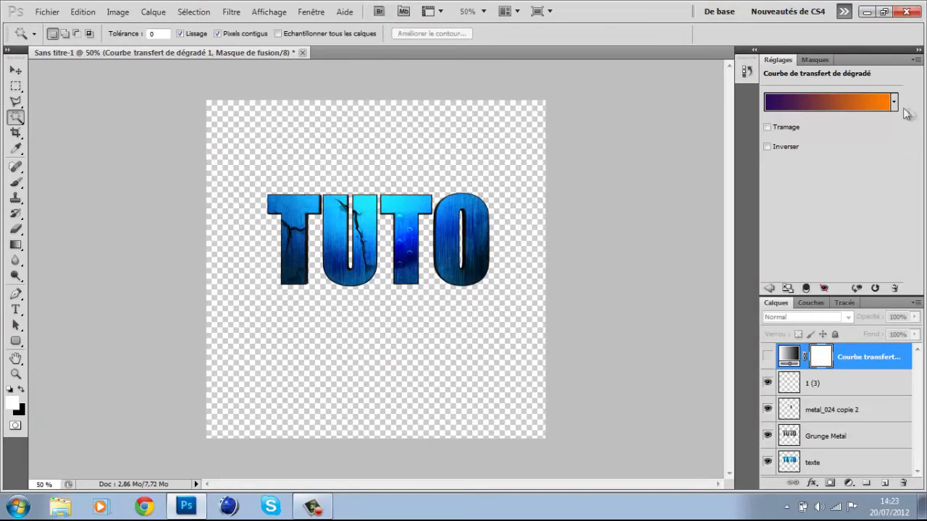
{"action": "left_click", "coordinate": [767, 357]}
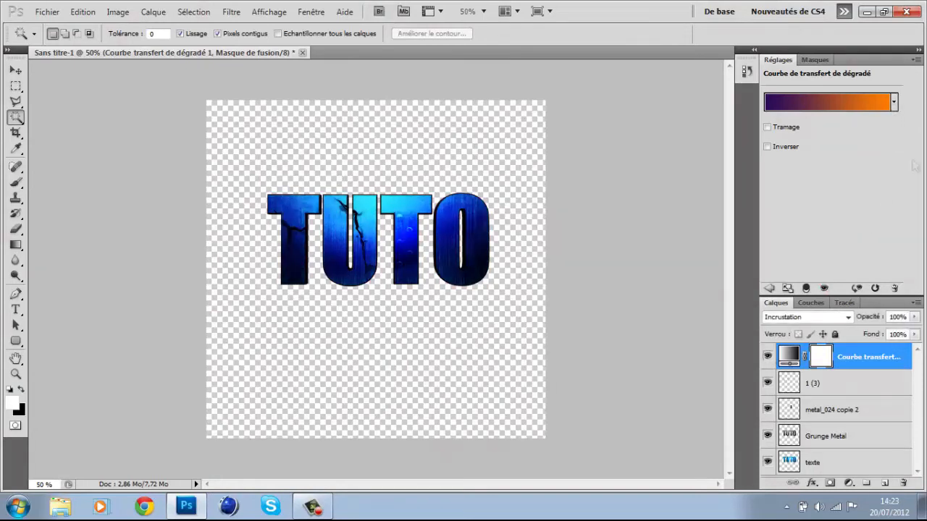
- Try other gradient map presets, choosing the blue, white and gold one, and reduce the layer's opacity to 23%
{"action": "left_click", "coordinate": [894, 102]}
{"action": "left_click", "coordinate": [838, 135]}
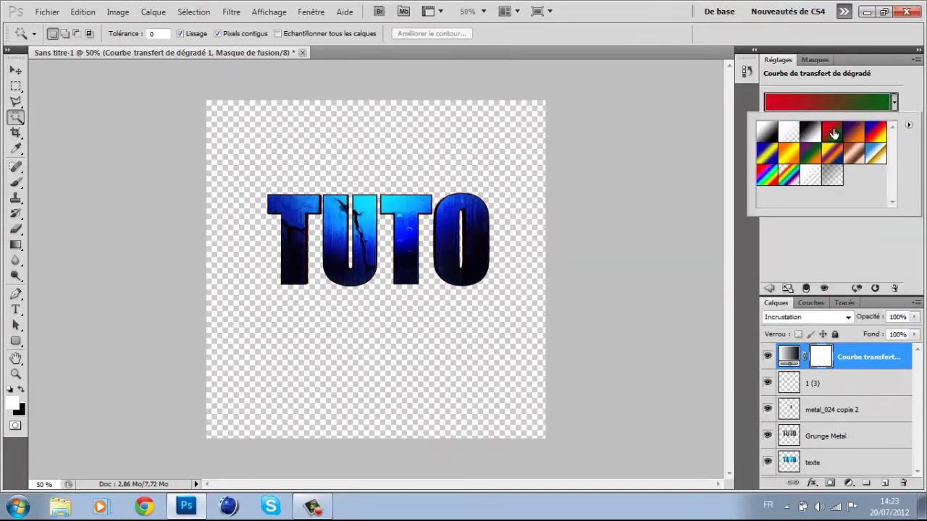
{"action": "left_click", "coordinate": [876, 135]}
{"action": "left_click", "coordinate": [877, 154]}
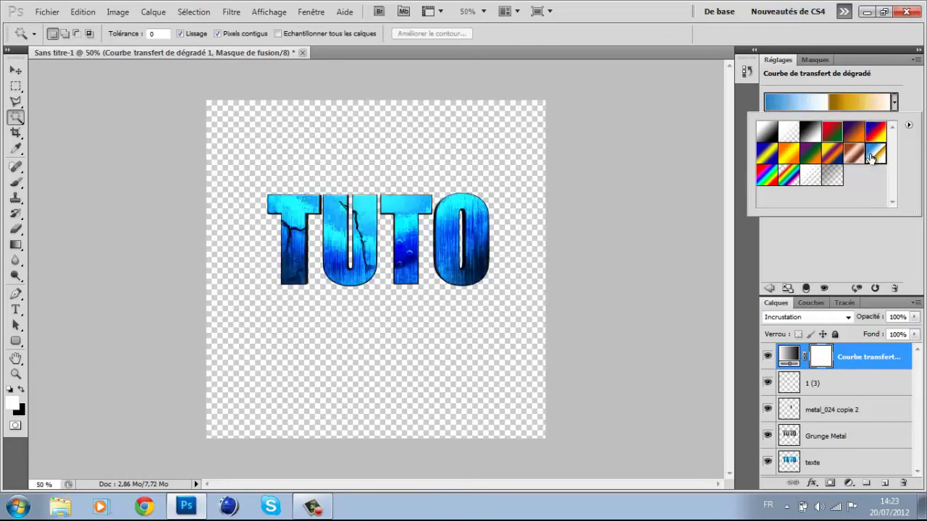
{"action": "left_click", "coordinate": [916, 318]}
{"action": "left_click_drag", "start_coordinate": [894, 331], "coordinate": [863, 333]}
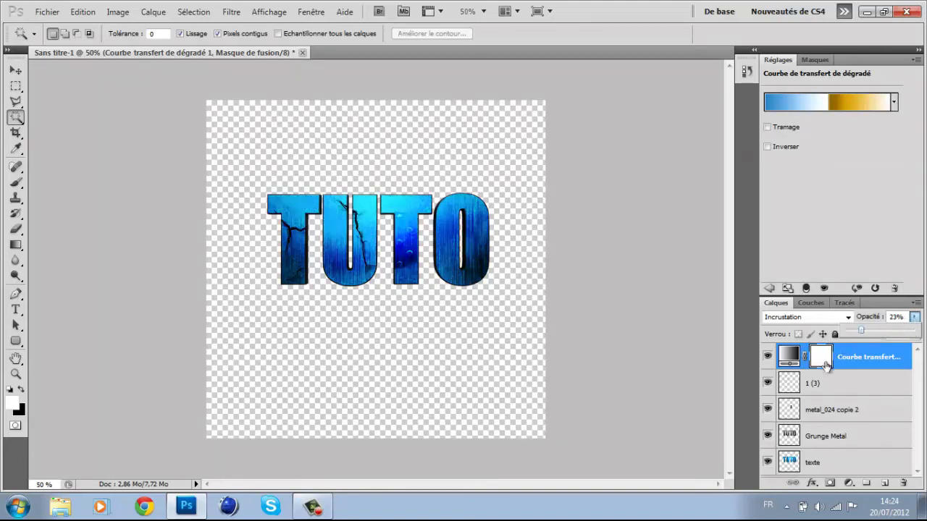
{"action": "left_click", "coordinate": [744, 370]}
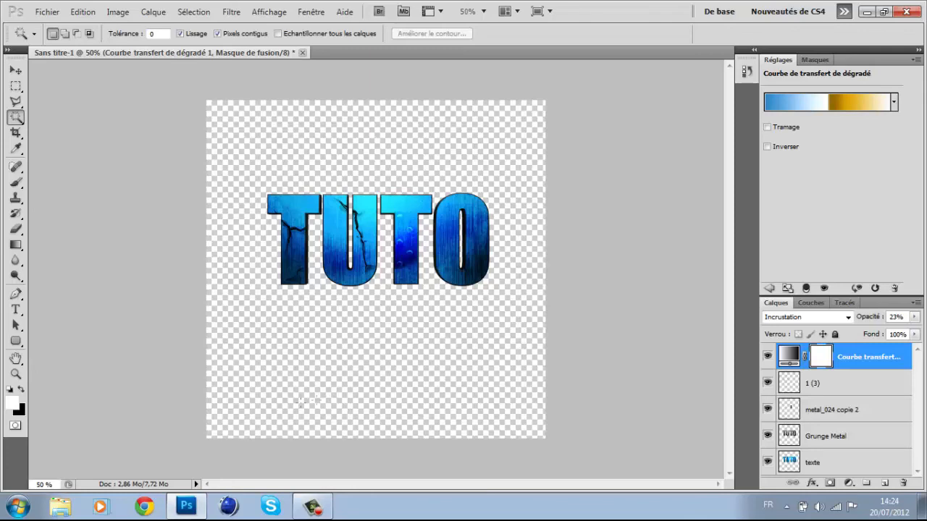
- Switch to Chrome, examine the bookmarked YouTube channel's full description for future tutorials, and return to Photoshop
{"action": "left_click", "coordinate": [144, 507]}
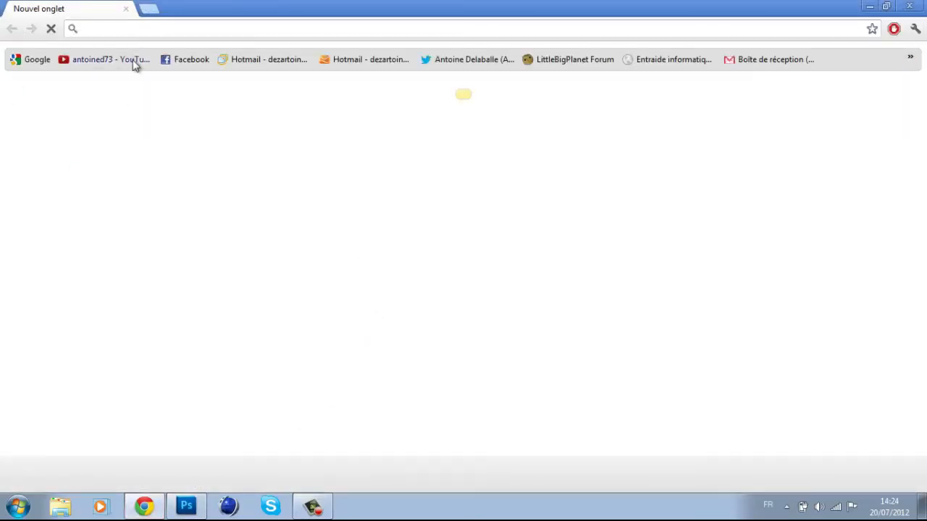
{"action": "left_click", "coordinate": [133, 62]}
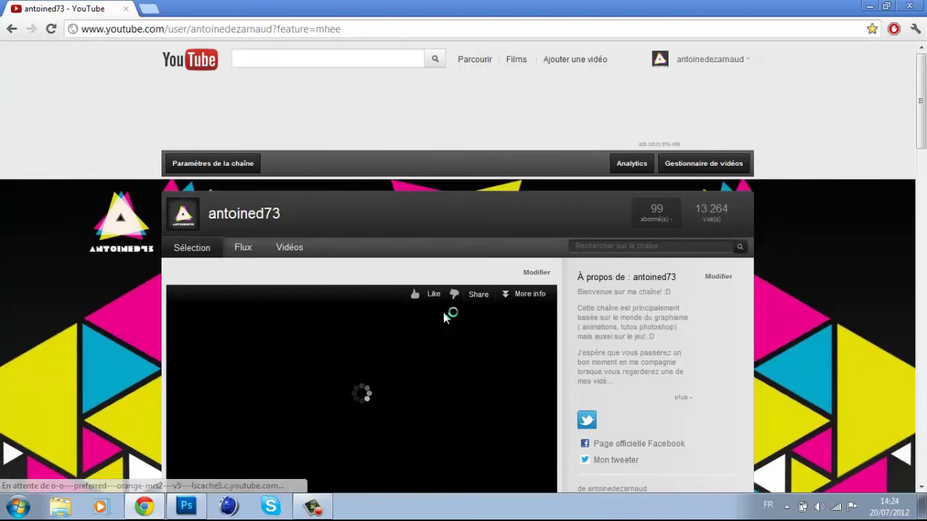
{"action": "left_click", "coordinate": [442, 352]}
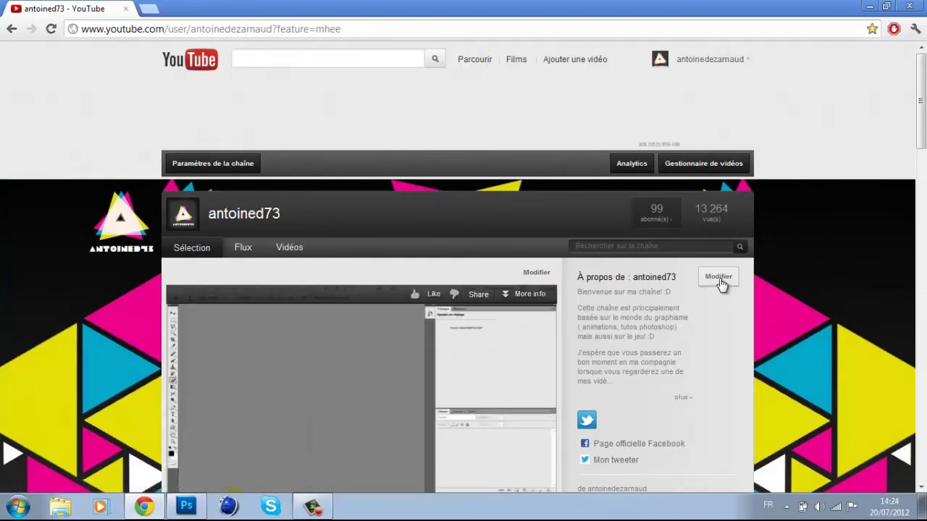
{"action": "left_click", "coordinate": [680, 398]}
{"action": "scroll", "coordinate": [710, 372], "scroll_direction": "down", "scroll_amount": 4}
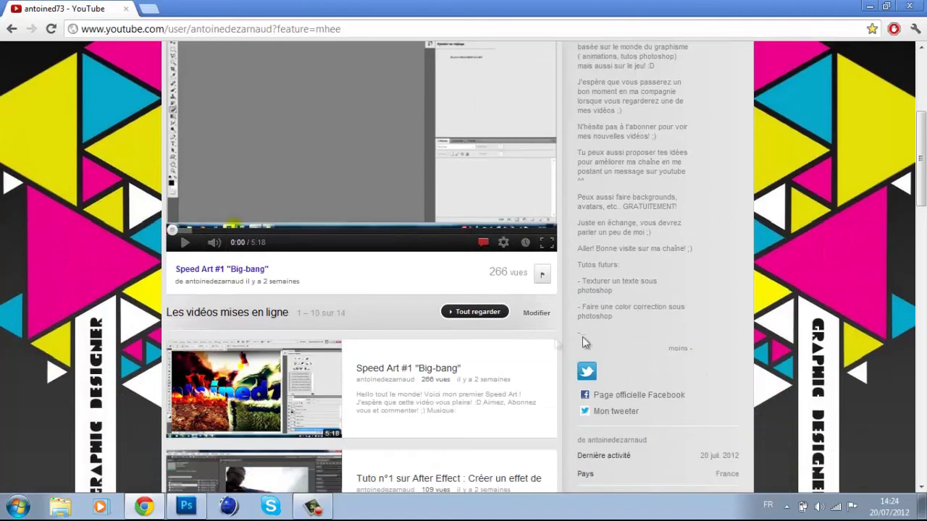
{"action": "left_click", "coordinate": [187, 506]}
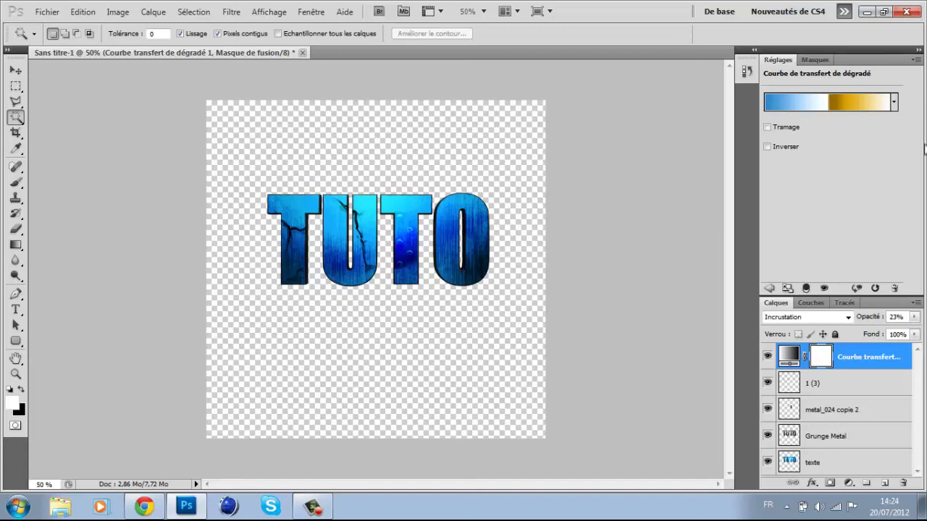
- Apply the Violet, orange preset to the gradient map and set the layer's opacity to 100%
{"action": "left_click", "coordinate": [894, 102]}
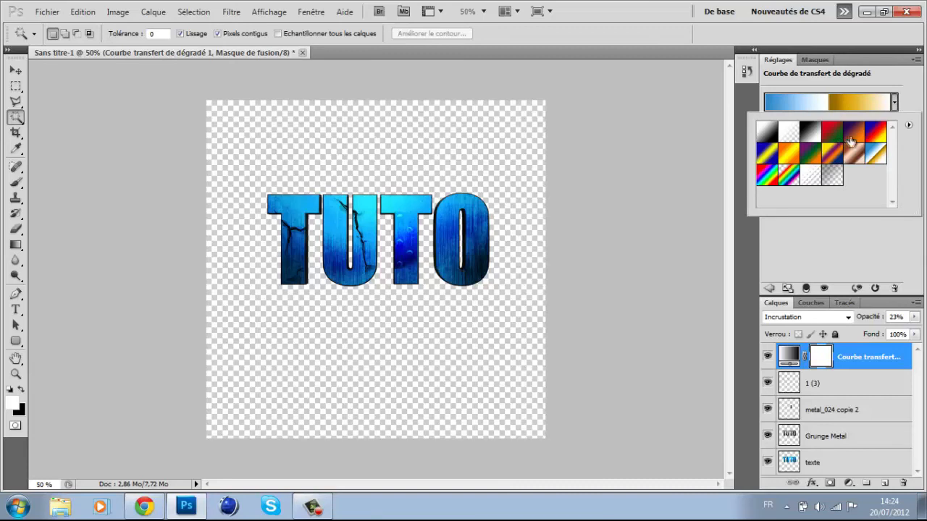
{"action": "left_click", "coordinate": [854, 134]}
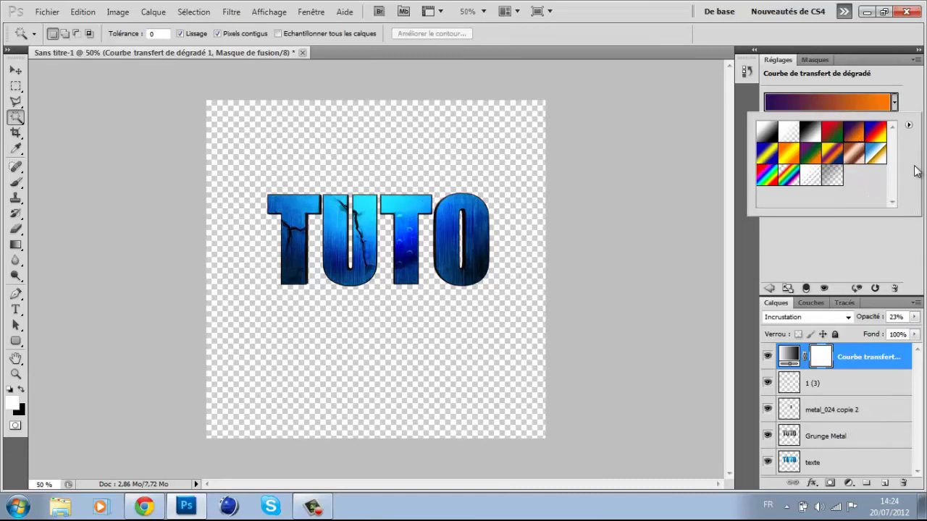
{"action": "left_click", "coordinate": [915, 316]}
{"action": "left_click_drag", "start_coordinate": [903, 331], "coordinate": [921, 333]}
{"action": "left_click", "coordinate": [743, 340]}
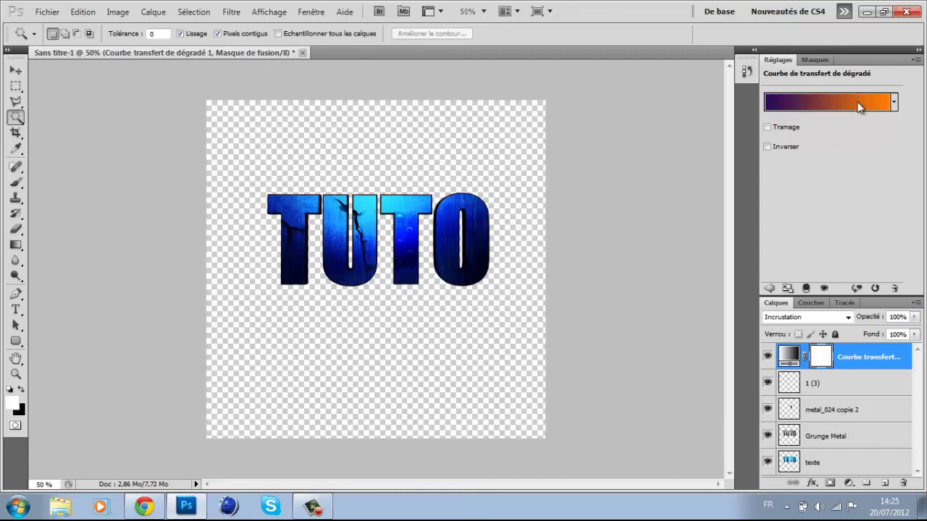
- Change the violet start stop of the gradient map to a dark olive colour
{"action": "left_click", "coordinate": [895, 105]}
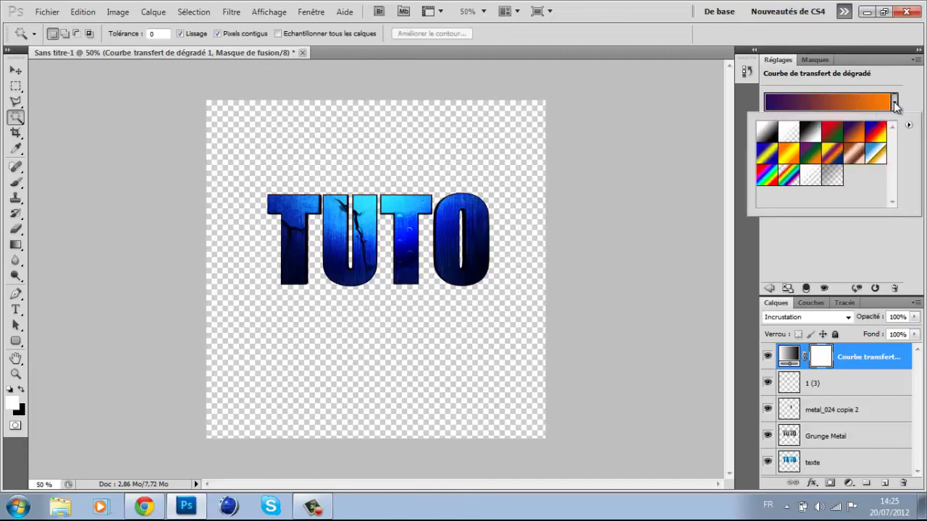
{"action": "left_click", "coordinate": [853, 103]}
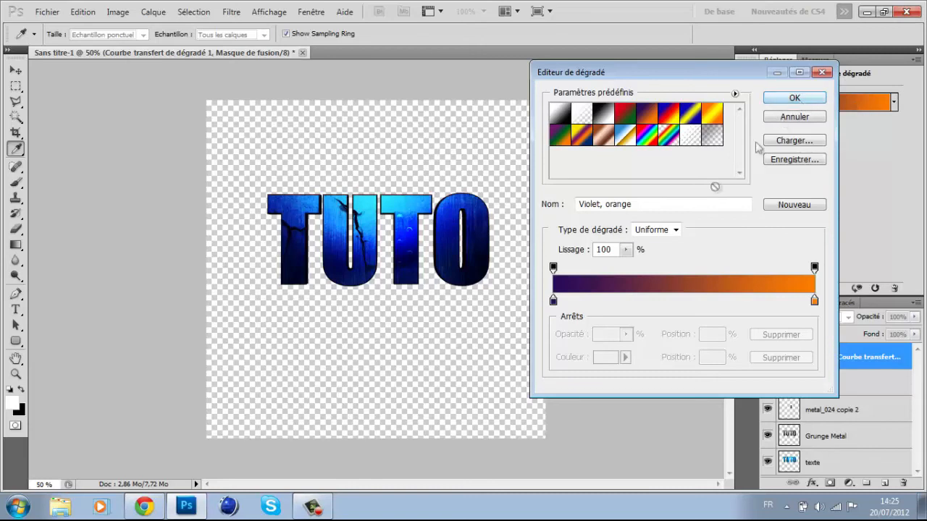
{"action": "left_click", "coordinate": [554, 301]}
{"action": "left_click", "coordinate": [605, 357]}
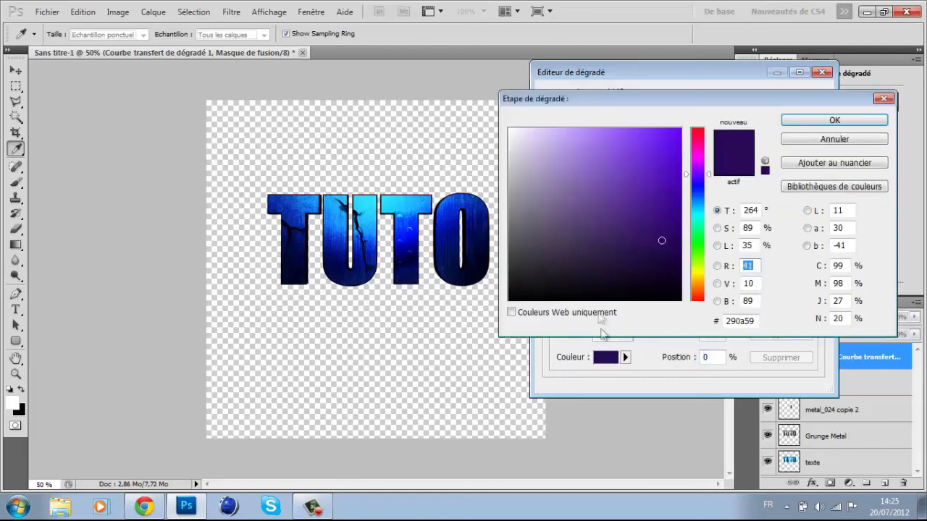
{"action": "left_click_drag", "start_coordinate": [694, 281], "coordinate": [699, 275]}
{"action": "left_click", "coordinate": [815, 122]}
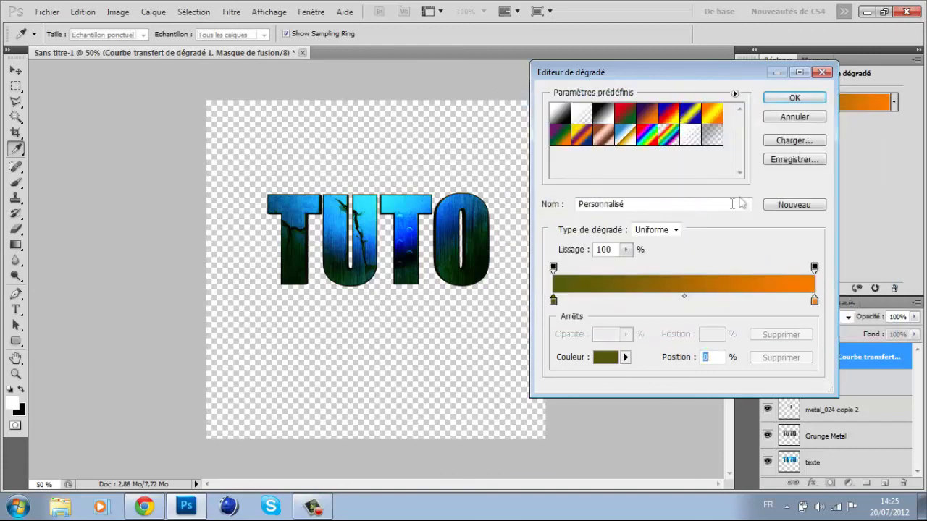
- Change the orange end stop of the gradient map to turquoise 00ffe4 and apply the edited gradient
{"action": "left_click", "coordinate": [815, 301]}
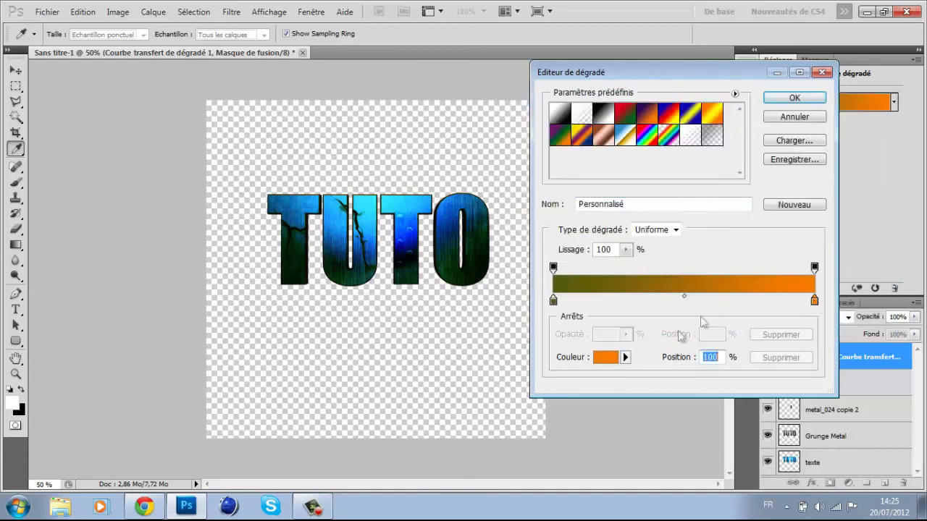
{"action": "left_click", "coordinate": [605, 357]}
{"action": "left_click", "coordinate": [700, 150]}
{"action": "left_click_drag", "start_coordinate": [700, 151], "coordinate": [699, 218]}
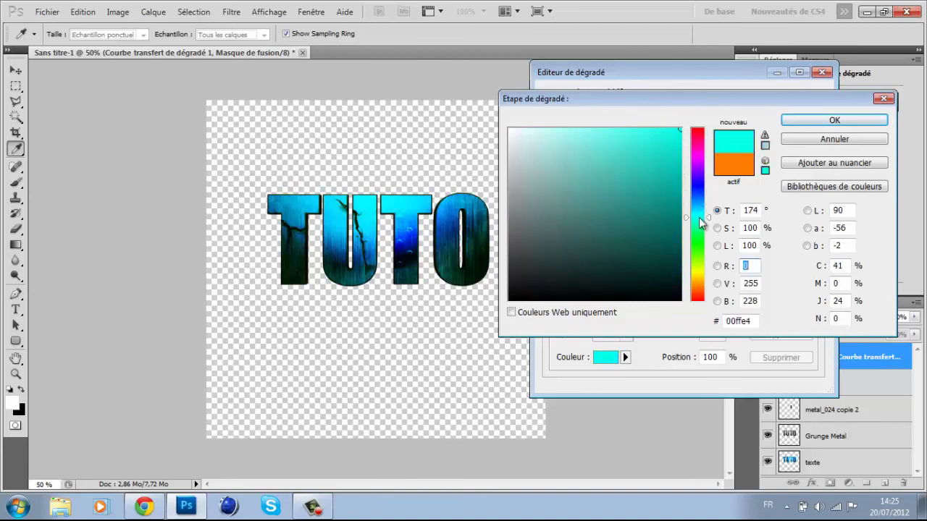
{"action": "left_click", "coordinate": [817, 125]}
{"action": "left_click", "coordinate": [811, 97]}
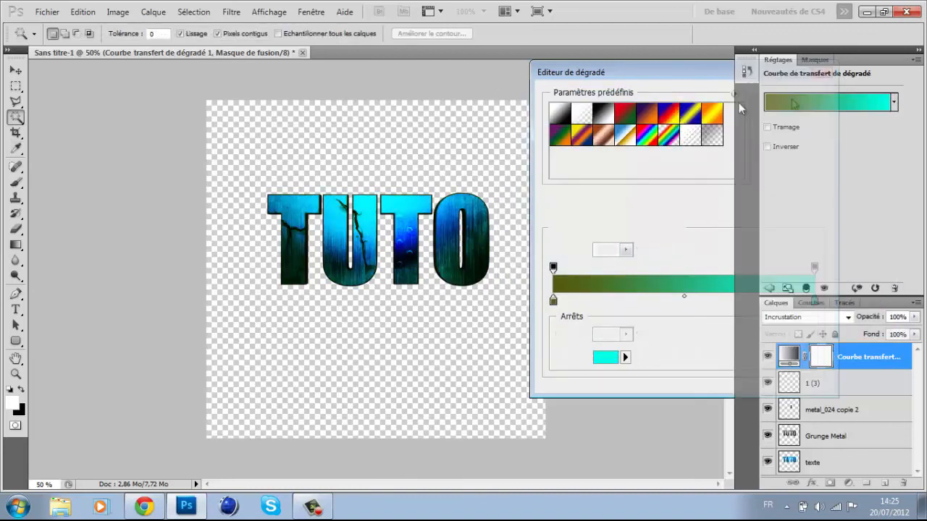